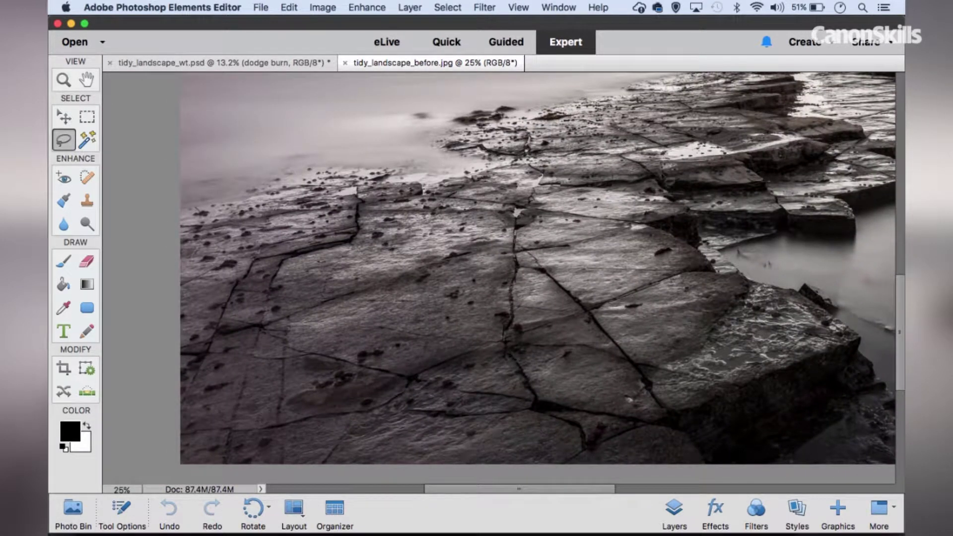
- Compare the full views of tidy_landscape_wt.psd and tidy_landscape_before.jpg, finishing on the before image
{"action": "key", "text": "super+0"}
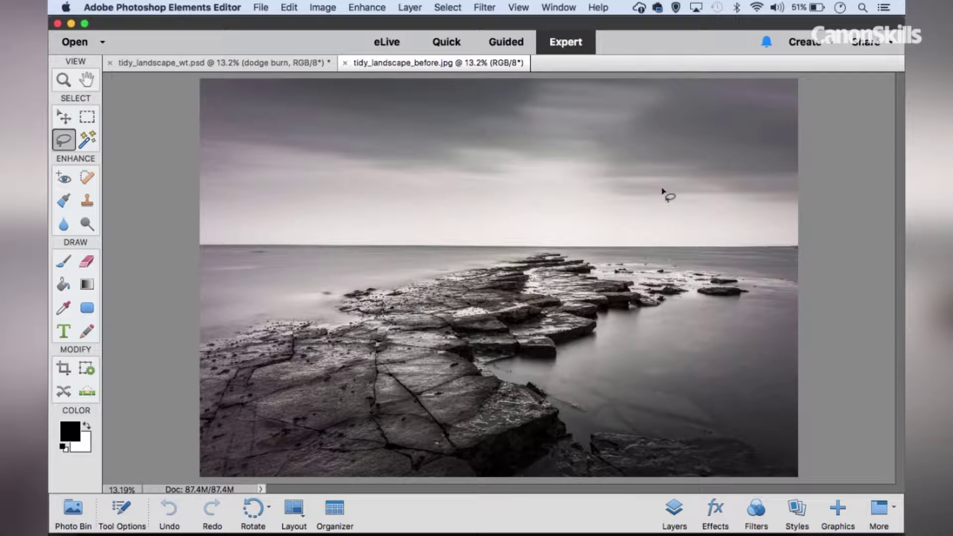
{"action": "left_click", "coordinate": [201, 66]}
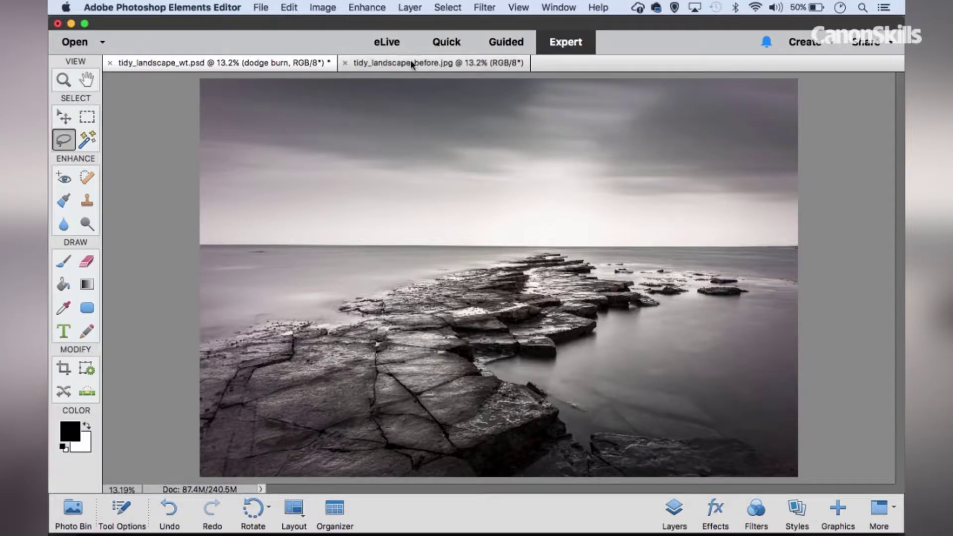
{"action": "left_click", "coordinate": [427, 63]}
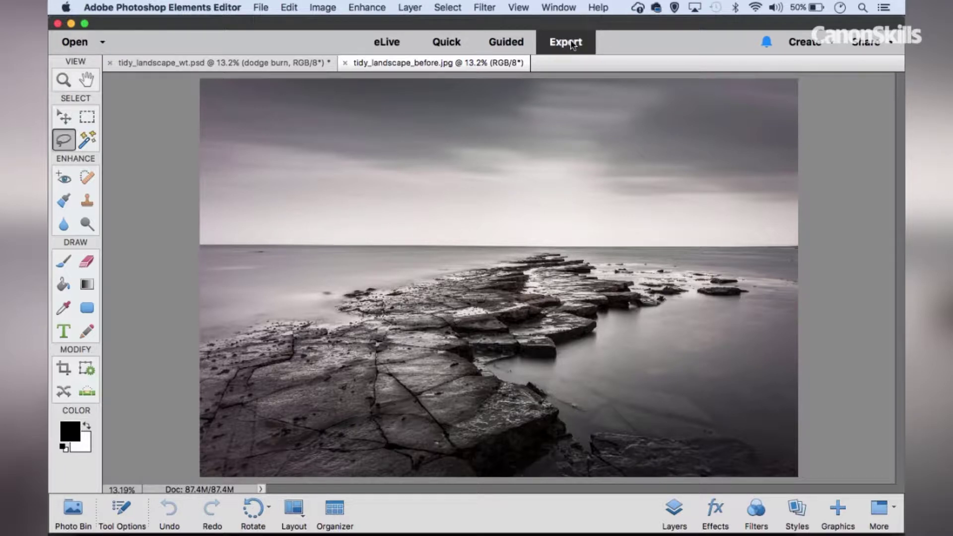
- Add an empty layer above the Background and name it "healing"
{"action": "left_click", "coordinate": [673, 510]}
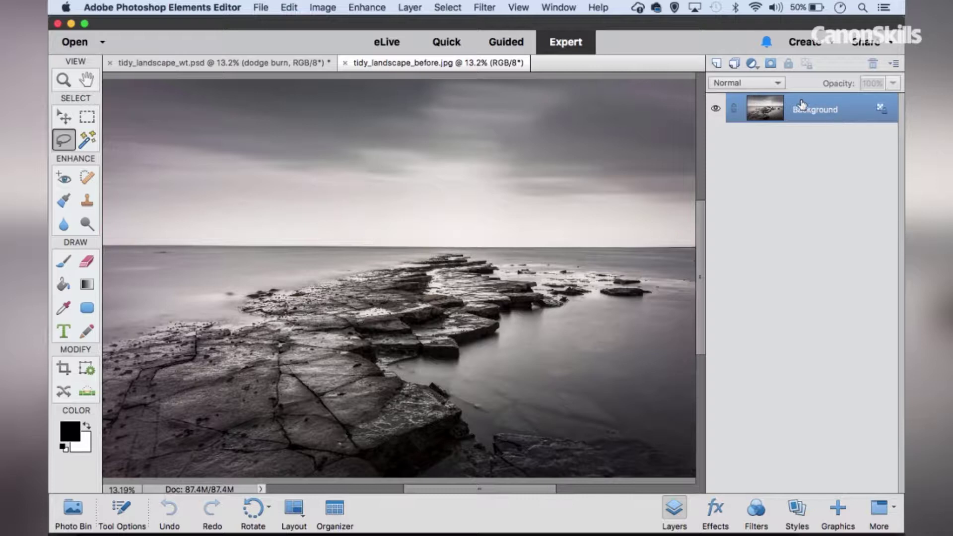
{"action": "left_click", "coordinate": [717, 65]}
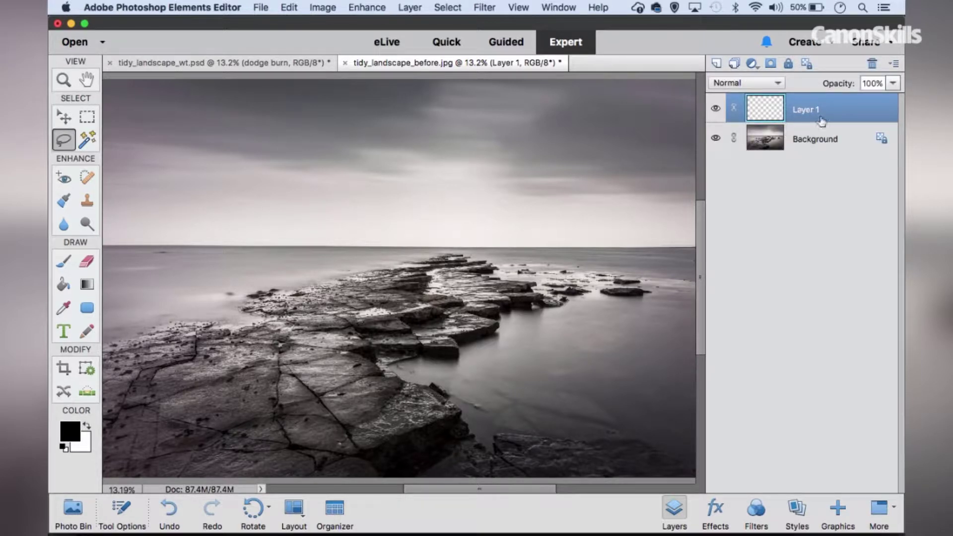
{"action": "double_click", "coordinate": [807, 110]}
{"action": "type", "text": "healing"}
{"action": "key", "text": "Return"}
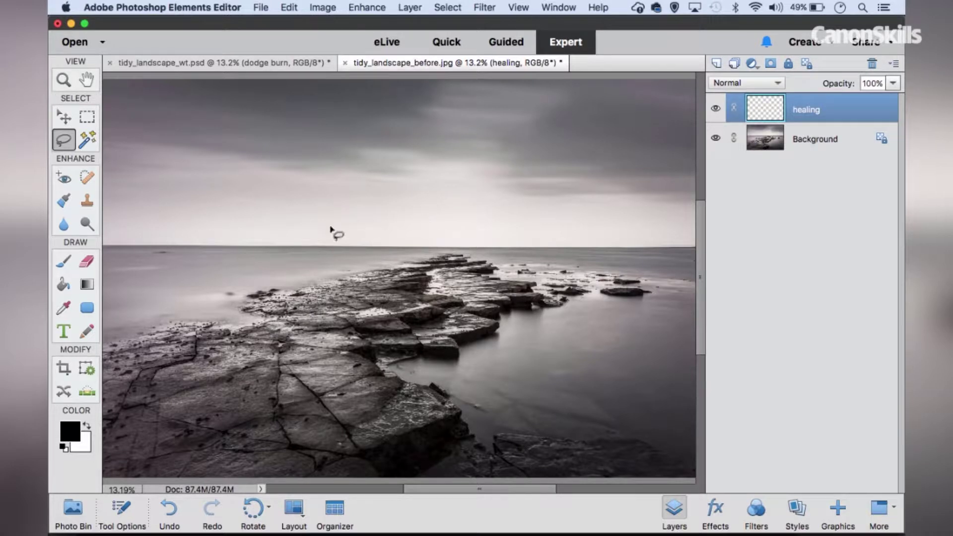
- Choose the Spot Healing Brush and adjust its brush size to 90 px
{"action": "left_click", "coordinate": [86, 179]}
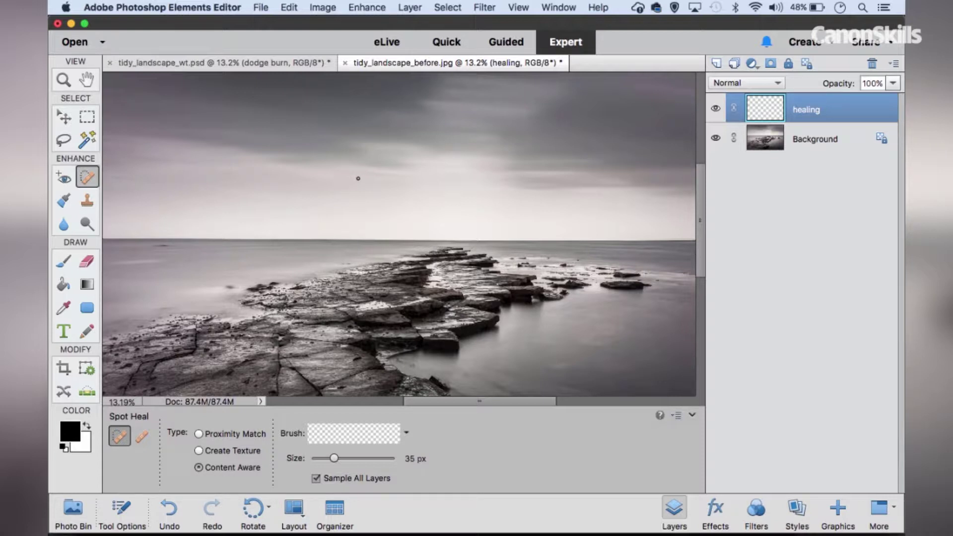
{"action": "key", "text": "bracketright"}
{"action": "key", "text": "bracketright"}
{"action": "key", "text": "bracketright"}
{"action": "key", "text": "bracketright"}
{"action": "key", "text": "bracketright"}
{"action": "key", "text": "bracketright"}
{"action": "key", "text": "bracketright"}
{"action": "key", "text": "bracketright"}
{"action": "key", "text": "bracketright"}
{"action": "key", "text": "bracketright"}
{"action": "key", "text": "bracketright"}
{"action": "key", "text": "bracketright"}
{"action": "key", "text": "bracketright"}
{"action": "key", "text": "bracketright"}
{"action": "key", "text": "bracketright"}
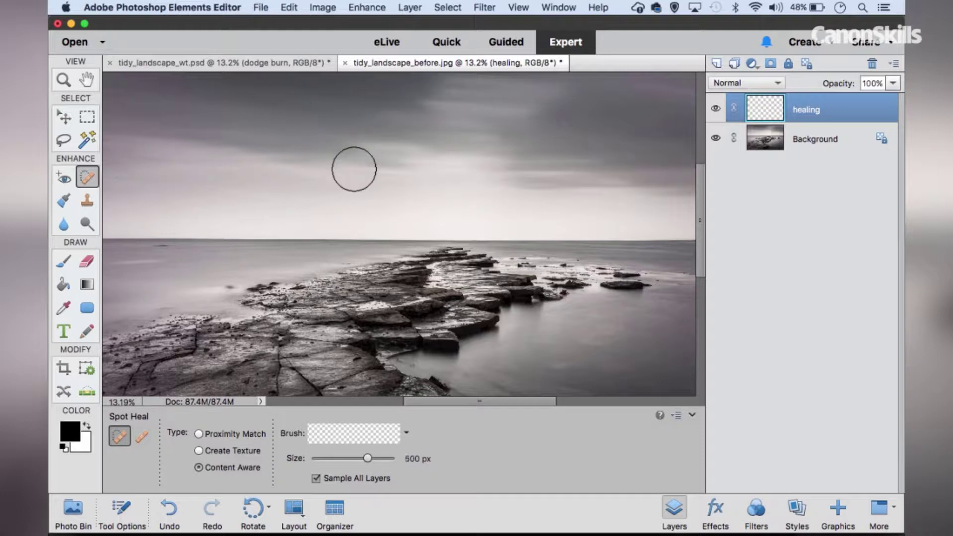
{"action": "key", "text": "bracketright"}
{"action": "key", "text": "bracketright"}
{"action": "key", "text": "bracketleft"}
{"action": "key", "text": "bracketleft"}
{"action": "key", "text": "bracketleft"}
{"action": "key", "text": "bracketleft"}
{"action": "key", "text": "bracketleft"}
{"action": "key", "text": "bracketleft"}
{"action": "key", "text": "bracketleft"}
{"action": "key", "text": "bracketleft"}
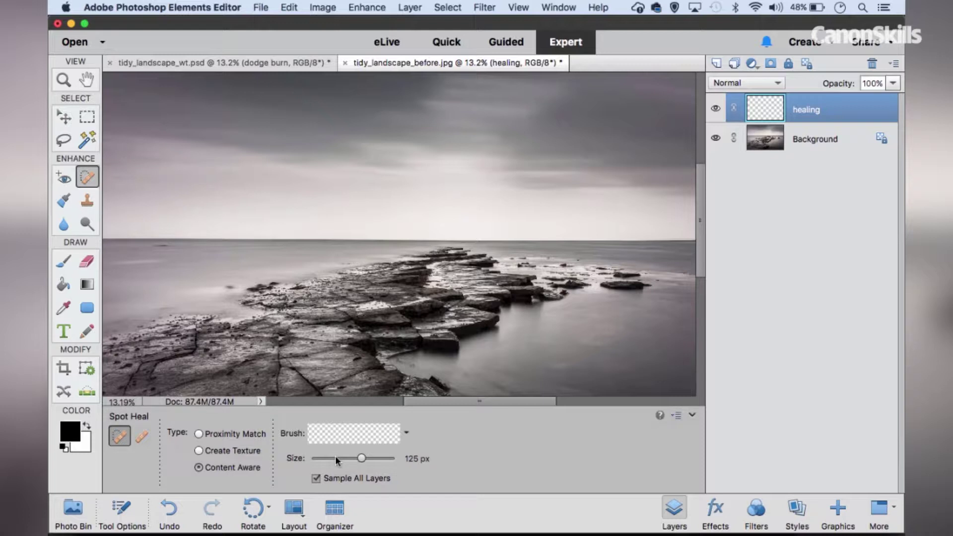
{"action": "key", "text": "bracketleft"}
{"action": "key", "text": "bracketleft"}
- Reduce the Spot Healing Brush to 25 px and remove the dark specks from the brightly lit foreground rock slab
{"action": "key", "text": "super+equal"}
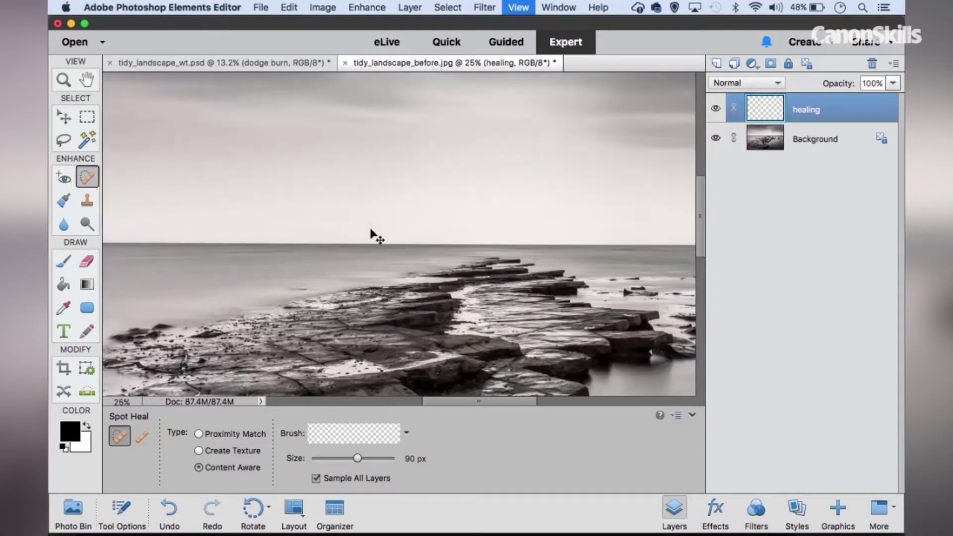
{"action": "key", "text": "super+minus"}
{"action": "key", "text": "super+equal"}
{"action": "key", "text": "super+equal"}
{"action": "key", "text": "super+equal"}
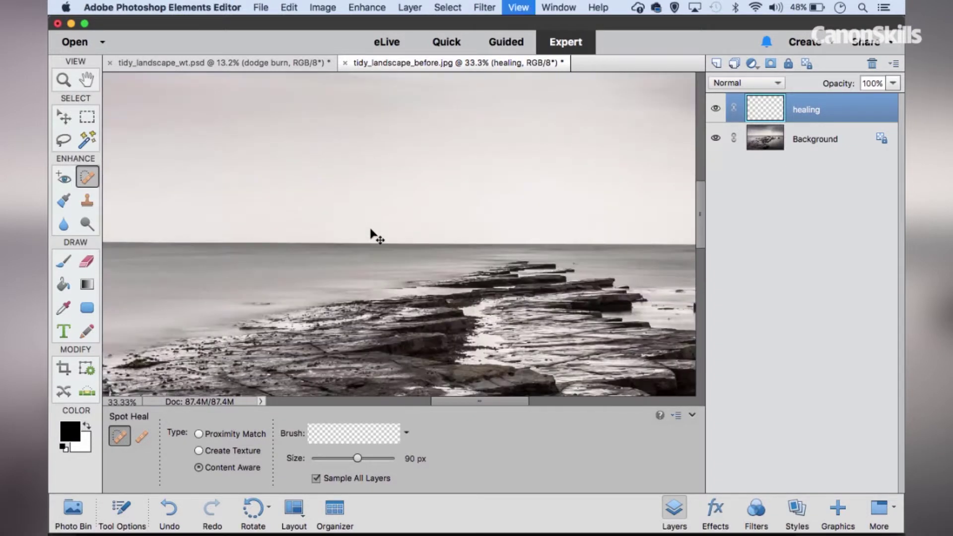
{"action": "key", "text": "super+equal"}
{"action": "key", "text": "super+minus"}
{"action": "key", "text": "super+equal"}
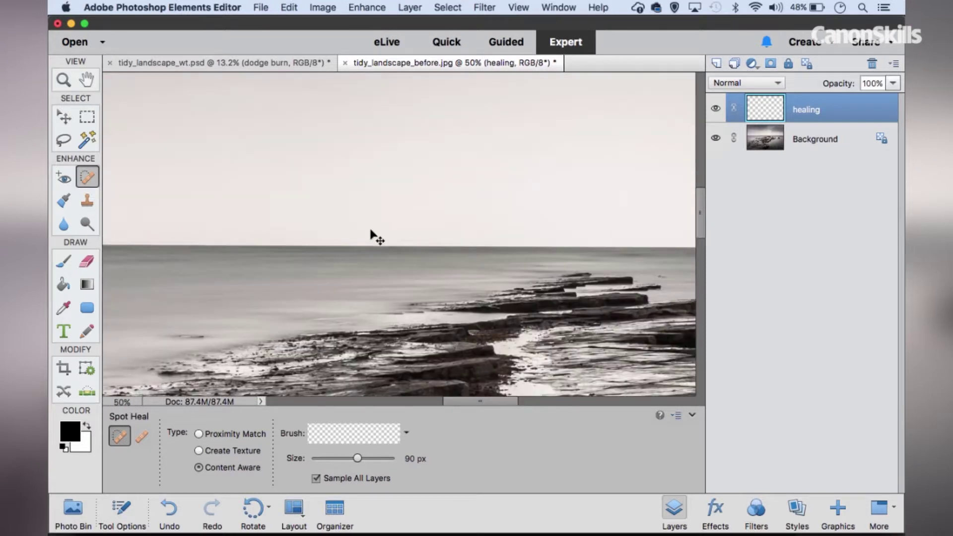
{"action": "key", "text": "super+equal"}
{"action": "mouse_move", "coordinate": [308, 327]}
{"action": "left_mouse_down"}
{"action": "mouse_move", "coordinate": [308, 174]}
{"action": "mouse_move", "coordinate": [330, 160]}
{"action": "left_mouse_up"}
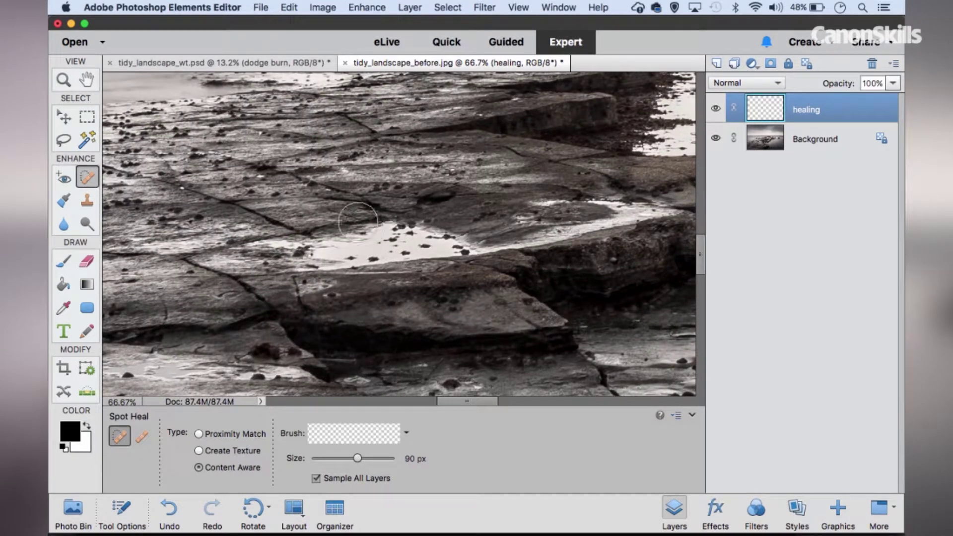
{"action": "key", "text": "bracketleft"}
{"action": "key", "text": "bracketleft"}
{"action": "key", "text": "bracketleft"}
{"action": "key", "text": "bracketleft"}
{"action": "key", "text": "bracketleft"}
{"action": "key", "text": "bracketleft"}
{"action": "key", "text": "bracketleft"}
{"action": "key", "text": "bracketleft"}
{"action": "mouse_move", "coordinate": [232, 228]}
{"action": "left_mouse_down"}
{"action": "mouse_move", "coordinate": [292, 212]}
{"action": "mouse_move", "coordinate": [343, 215]}
{"action": "left_mouse_up"}
{"action": "key", "text": "bracketleft"}
{"action": "key", "text": "bracketright"}
{"action": "mouse_move", "coordinate": [368, 303]}
{"action": "left_mouse_down"}
{"action": "mouse_move", "coordinate": [397, 304]}
{"action": "mouse_move", "coordinate": [378, 310]}
{"action": "left_mouse_up"}
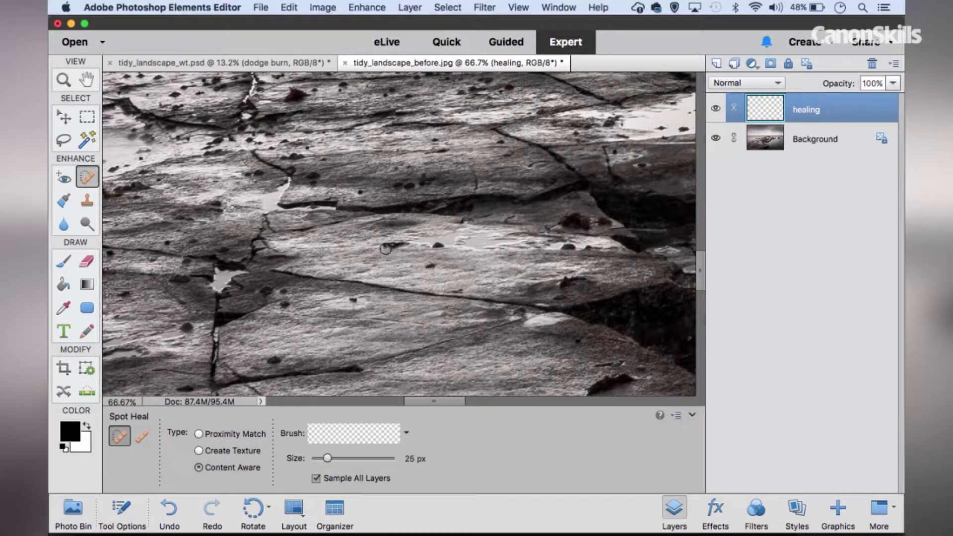
{"action": "left_click_drag", "start_coordinate": [433, 245], "coordinate": [446, 246]}
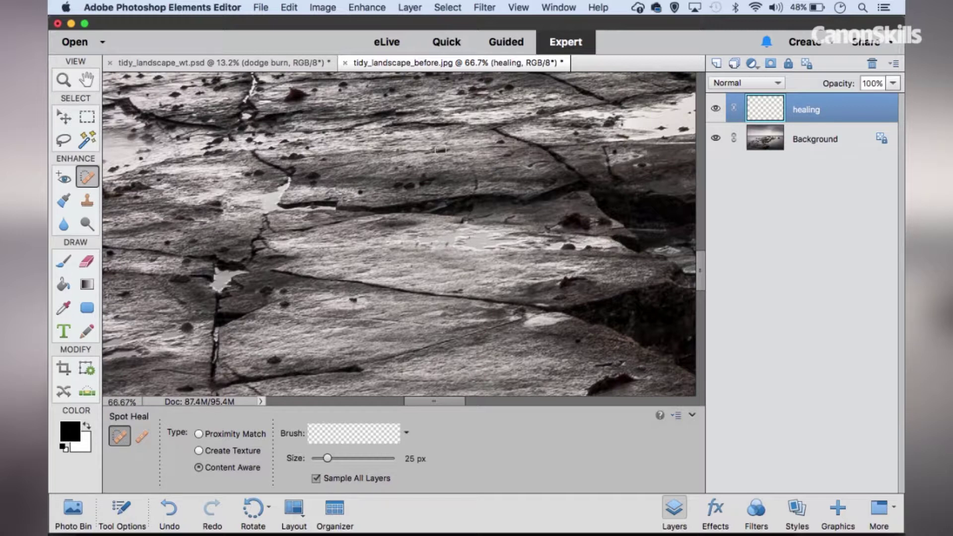
- Spot-heal more dark specks on the rock slab above the long crack and on the triangular ledge beside it
{"action": "scroll", "coordinate": [352, 135], "scroll_direction": "up", "scroll_amount": 3}
{"action": "scroll", "coordinate": [352, 135], "scroll_direction": "left", "scroll_amount": 3}
{"action": "mouse_move", "coordinate": [348, 147]}
{"action": "left_mouse_down"}
{"action": "mouse_move", "coordinate": [365, 141]}
{"action": "mouse_move", "coordinate": [352, 147]}
{"action": "left_mouse_up"}
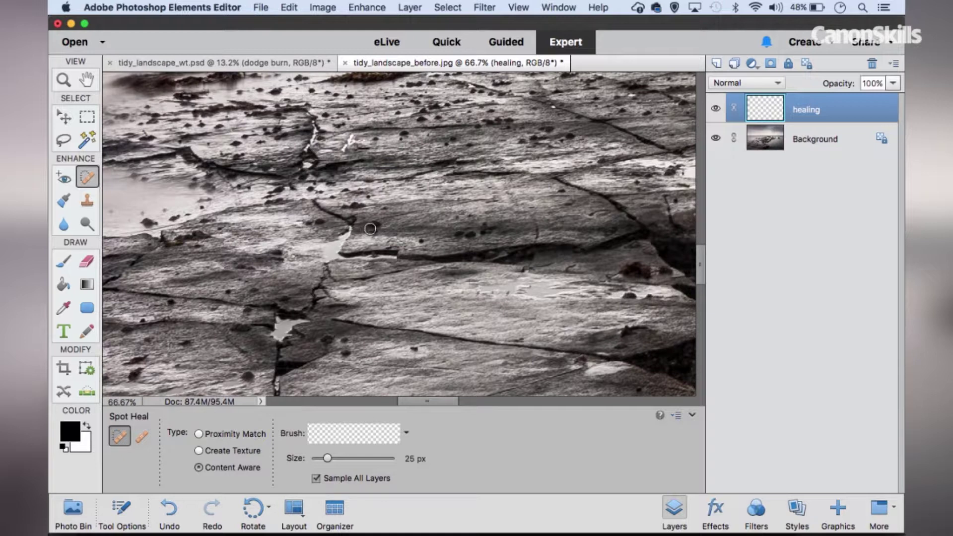
{"action": "left_click_drag", "start_coordinate": [464, 234], "coordinate": [488, 228]}
{"action": "left_click_drag", "start_coordinate": [560, 253], "coordinate": [374, 222]}
{"action": "mouse_move", "coordinate": [437, 241]}
{"action": "left_mouse_down"}
{"action": "mouse_move", "coordinate": [461, 241]}
{"action": "mouse_move", "coordinate": [441, 241]}
{"action": "mouse_move", "coordinate": [442, 275]}
{"action": "mouse_move", "coordinate": [433, 264]}
{"action": "mouse_move", "coordinate": [442, 263]}
{"action": "mouse_move", "coordinate": [446, 232]}
{"action": "left_mouse_up"}
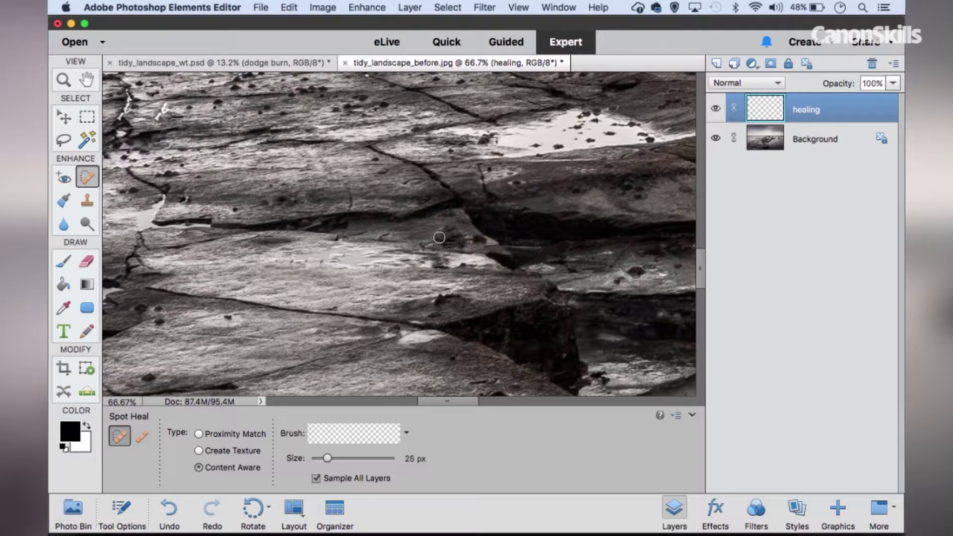
- Switch to the sampled-source Healing Brush and set its size to 35 px
{"action": "left_click", "coordinate": [141, 437]}
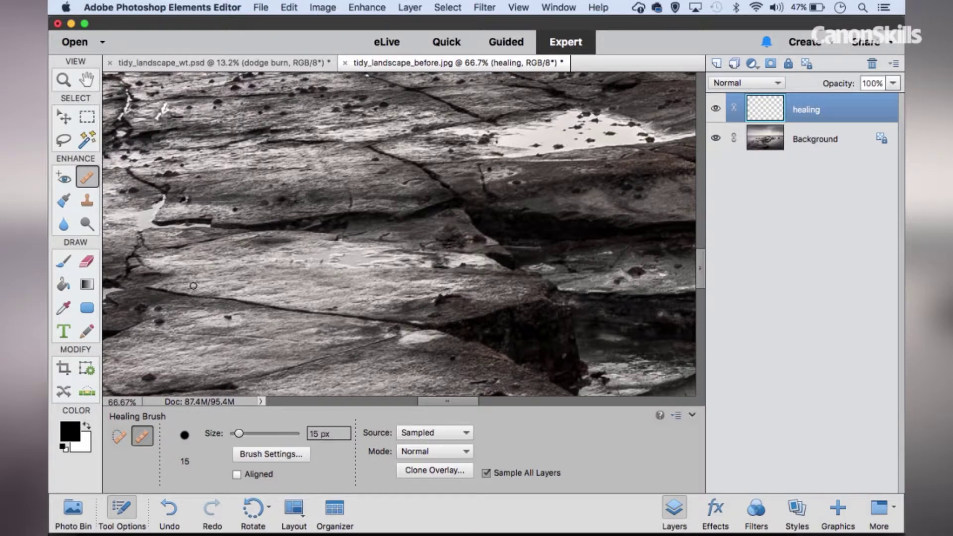
{"action": "key", "text": "bracketright"}
{"action": "key", "text": "bracketright"}
{"action": "key", "text": "bracketright"}
{"action": "key", "text": "bracketright"}
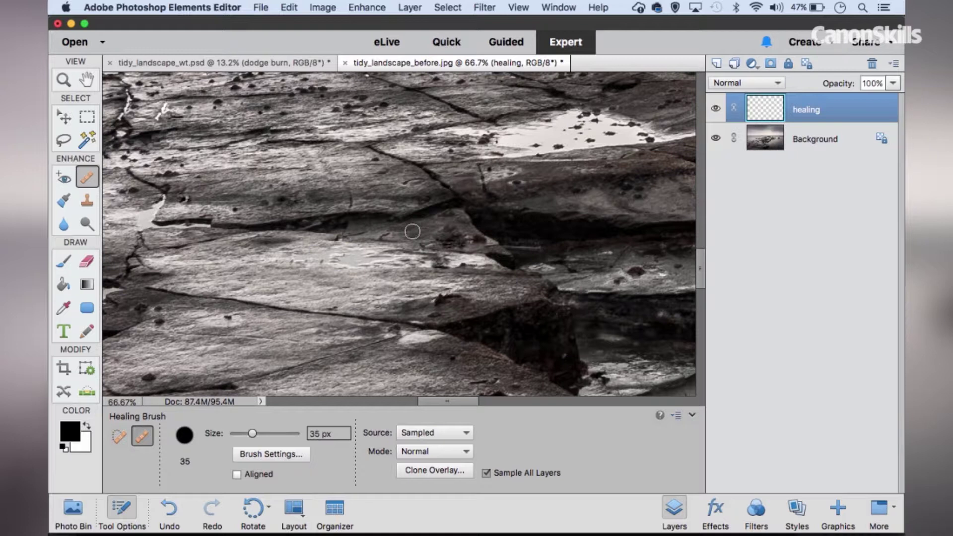
- Sample clean rock texture and paint over the dark and reddish patches on the triangular rock ledge with the Healing Brush
{"action": "left_click", "coordinate": [346, 256], "text": "alt"}
{"action": "key", "text": "super+equal"}
{"action": "key", "text": "super+equal"}
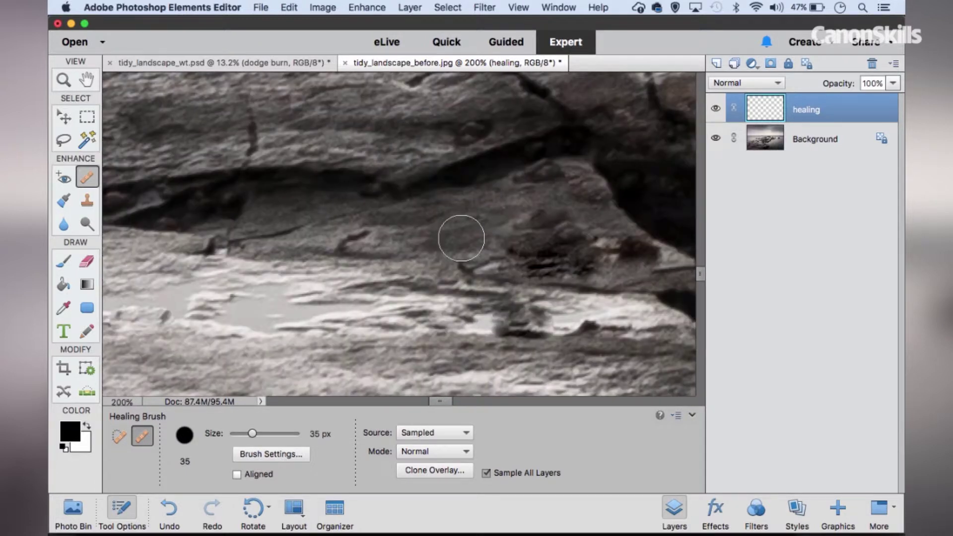
{"action": "left_click_drag", "start_coordinate": [389, 240], "coordinate": [373, 207]}
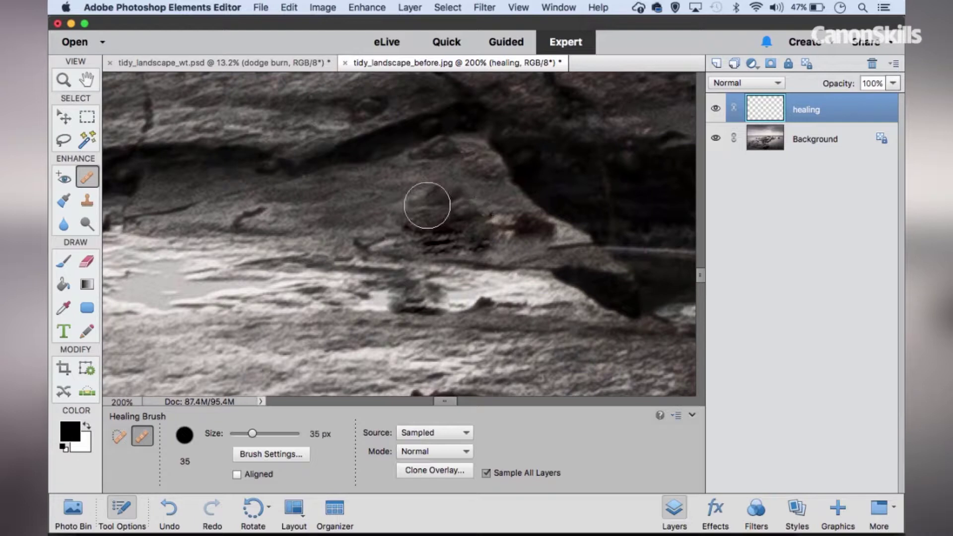
{"action": "mouse_move", "coordinate": [432, 220]}
{"action": "left_mouse_down"}
{"action": "mouse_move", "coordinate": [450, 212]}
{"action": "mouse_move", "coordinate": [417, 209]}
{"action": "left_mouse_up"}
{"action": "left_click", "coordinate": [338, 200], "text": "alt"}
{"action": "mouse_move", "coordinate": [429, 205]}
{"action": "left_mouse_down"}
{"action": "mouse_move", "coordinate": [407, 223]}
{"action": "mouse_move", "coordinate": [448, 222]}
{"action": "mouse_move", "coordinate": [415, 228]}
{"action": "mouse_move", "coordinate": [445, 202]}
{"action": "mouse_move", "coordinate": [470, 213]}
{"action": "mouse_move", "coordinate": [458, 230]}
{"action": "mouse_move", "coordinate": [387, 213]}
{"action": "mouse_move", "coordinate": [372, 245]}
{"action": "mouse_move", "coordinate": [389, 243]}
{"action": "left_mouse_up"}
{"action": "left_click", "coordinate": [321, 247], "text": "alt"}
{"action": "left_click", "coordinate": [485, 219], "text": "alt"}
{"action": "left_click_drag", "start_coordinate": [529, 229], "coordinate": [500, 227]}
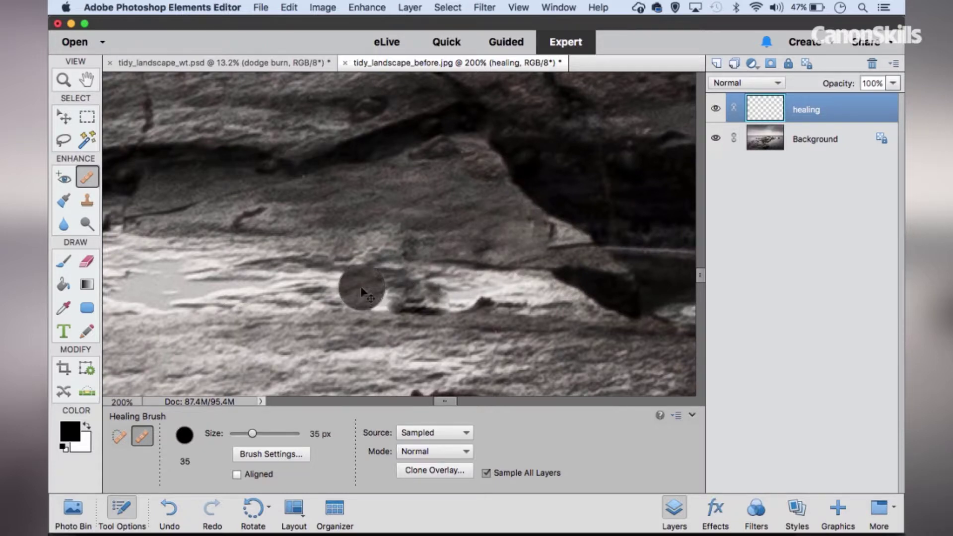
- Heal dark specks on the rock and in the bright rock pool, sampling clean water beside them
{"action": "key", "text": "super+minus"}
{"action": "key", "text": "super+minus"}
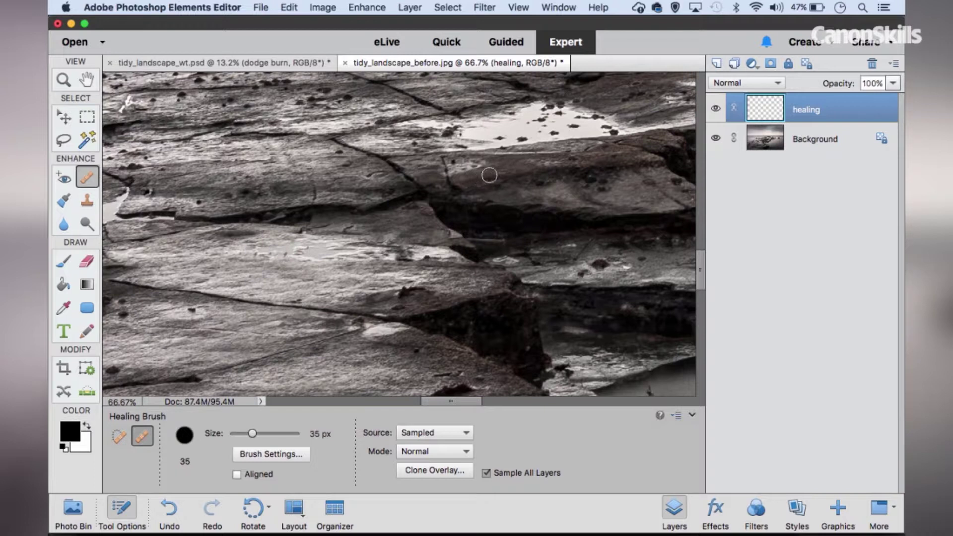
{"action": "scroll", "coordinate": [392, 186], "scroll_direction": "left", "scroll_amount": 3}
{"action": "scroll", "coordinate": [392, 187], "scroll_direction": "up", "scroll_amount": 1}
{"action": "left_click", "coordinate": [387, 177]}
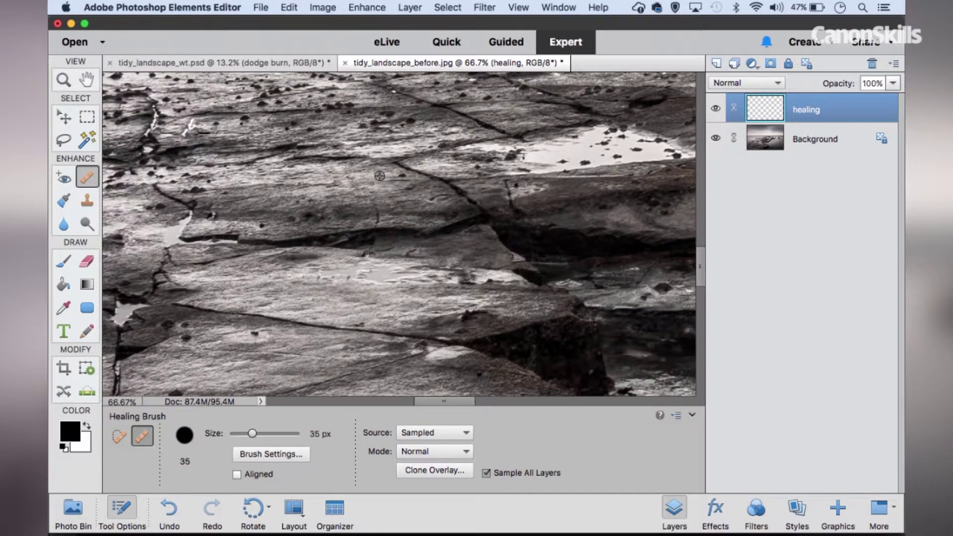
{"action": "scroll", "coordinate": [447, 177], "scroll_direction": "right", "scroll_amount": 3}
{"action": "scroll", "coordinate": [448, 177], "scroll_direction": "up", "scroll_amount": 2}
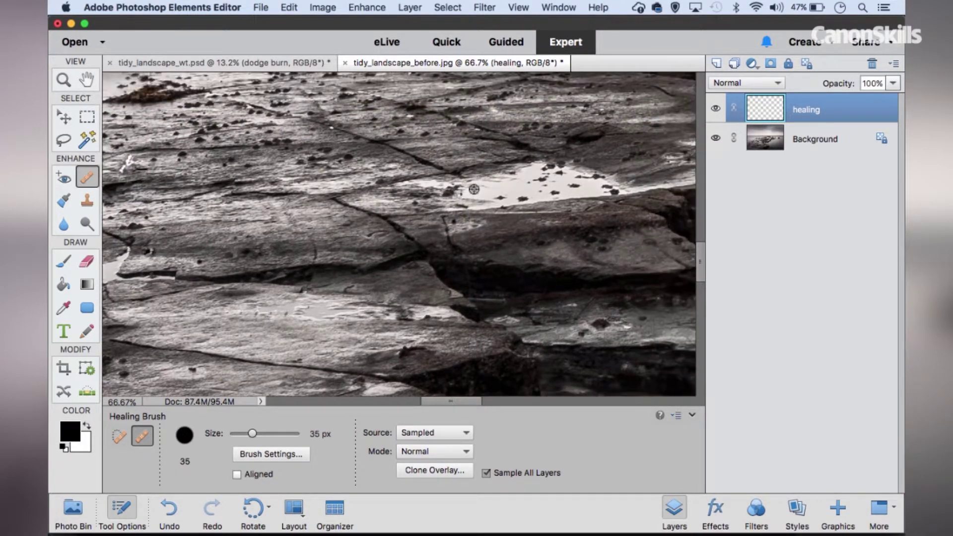
{"action": "mouse_move", "coordinate": [445, 193]}
{"action": "left_mouse_down"}
{"action": "mouse_move", "coordinate": [460, 187]}
{"action": "mouse_move", "coordinate": [442, 185]}
{"action": "mouse_move", "coordinate": [474, 193]}
{"action": "mouse_move", "coordinate": [452, 189]}
{"action": "left_mouse_up"}
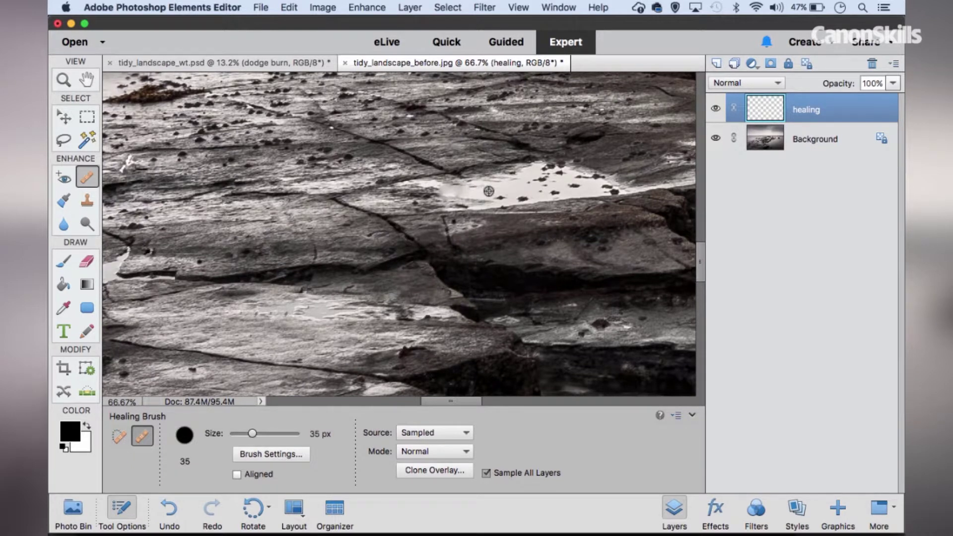
{"action": "left_click", "coordinate": [513, 197], "text": "alt"}
{"action": "left_click_drag", "start_coordinate": [520, 199], "coordinate": [526, 195]}
- Reduce the Healing Brush size to 15 px and check the rocks and misty shoreline for remaining blemishes
{"action": "left_click_drag", "start_coordinate": [360, 177], "coordinate": [497, 270]}
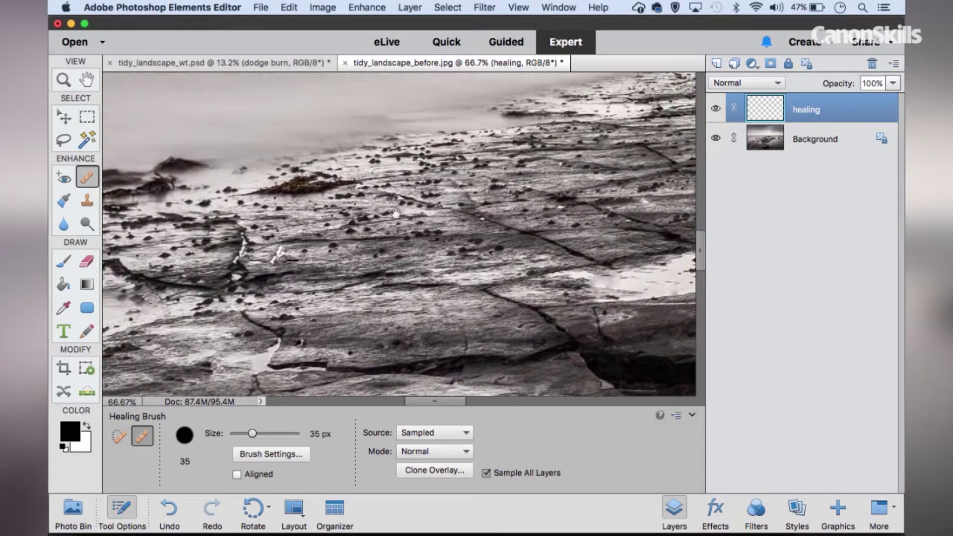
{"action": "key", "text": "bracketleft"}
{"action": "key", "text": "bracketleft"}
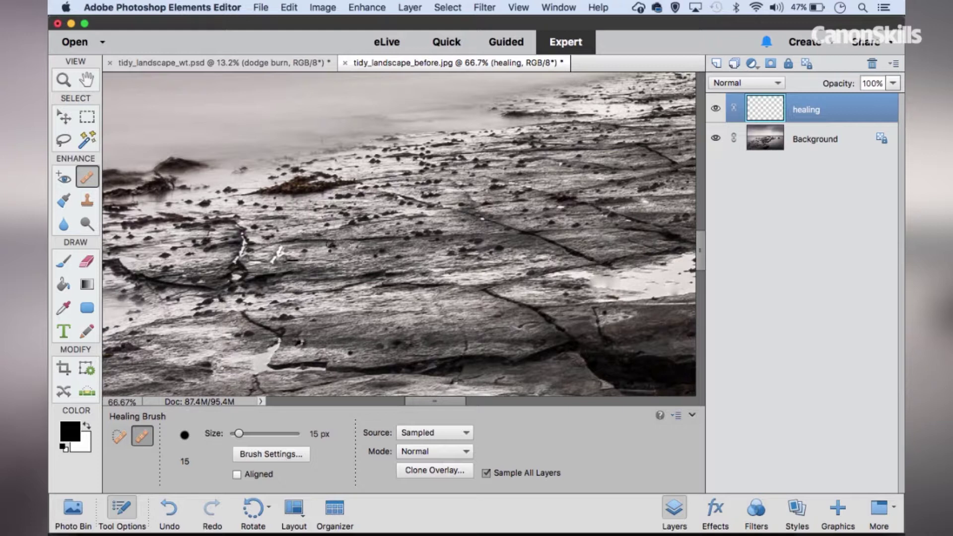
{"action": "left_click_drag", "start_coordinate": [488, 232], "coordinate": [394, 235]}
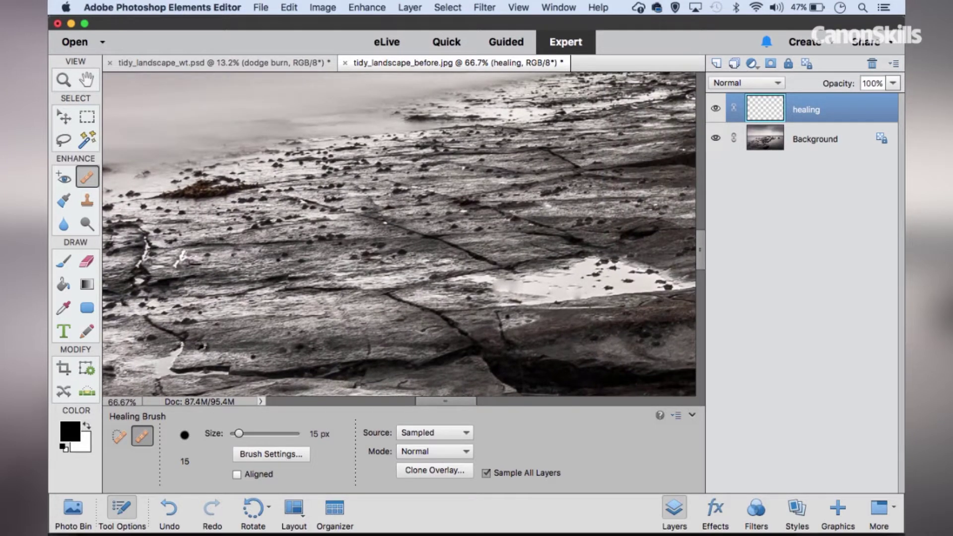
{"action": "left_click_drag", "start_coordinate": [309, 134], "coordinate": [272, 245]}
{"action": "left_click_drag", "start_coordinate": [350, 206], "coordinate": [576, 140]}
{"action": "left_click_drag", "start_coordinate": [307, 190], "coordinate": [435, 155]}
{"action": "left_click_drag", "start_coordinate": [270, 270], "coordinate": [329, 170]}
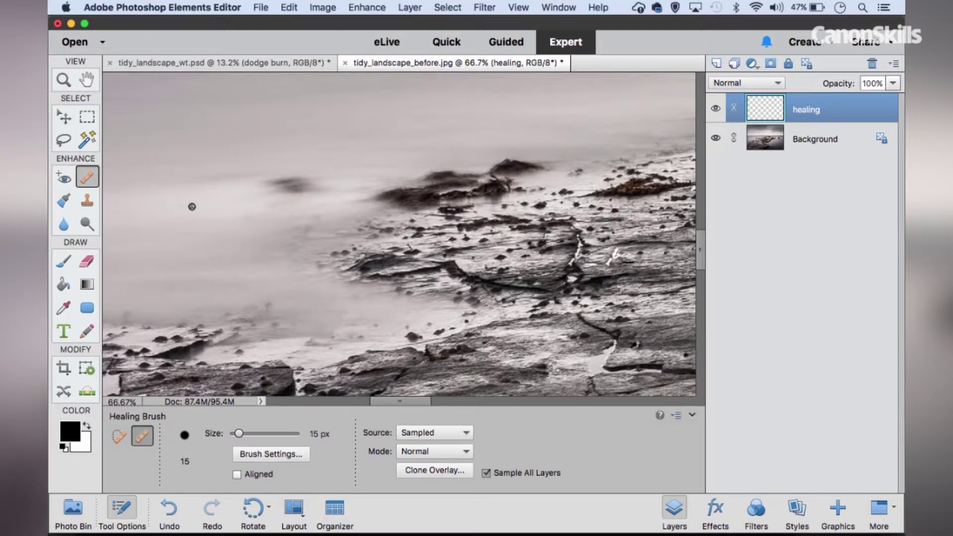
- Switch to the Clone Stamp tool and set its opacity to 100%
{"action": "key", "text": "s"}
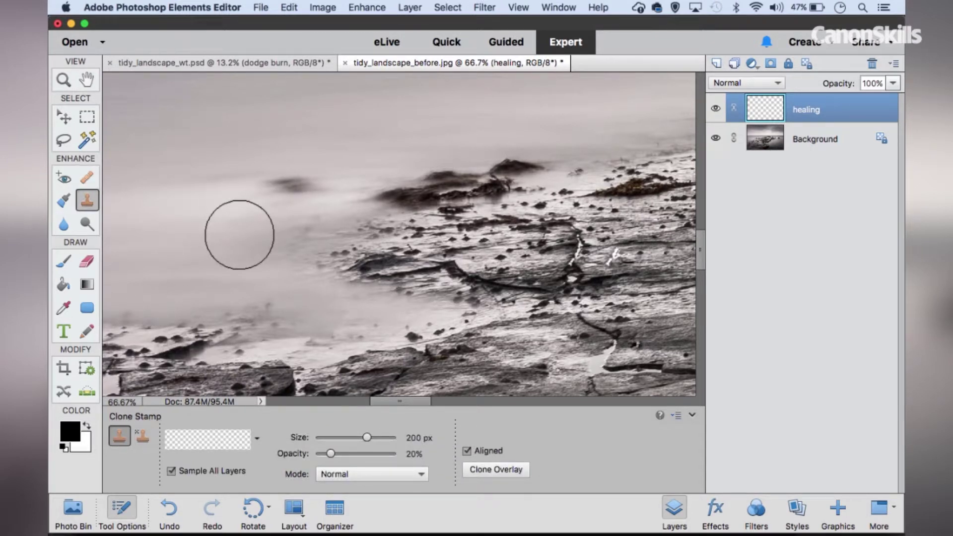
{"action": "key", "text": "j"}
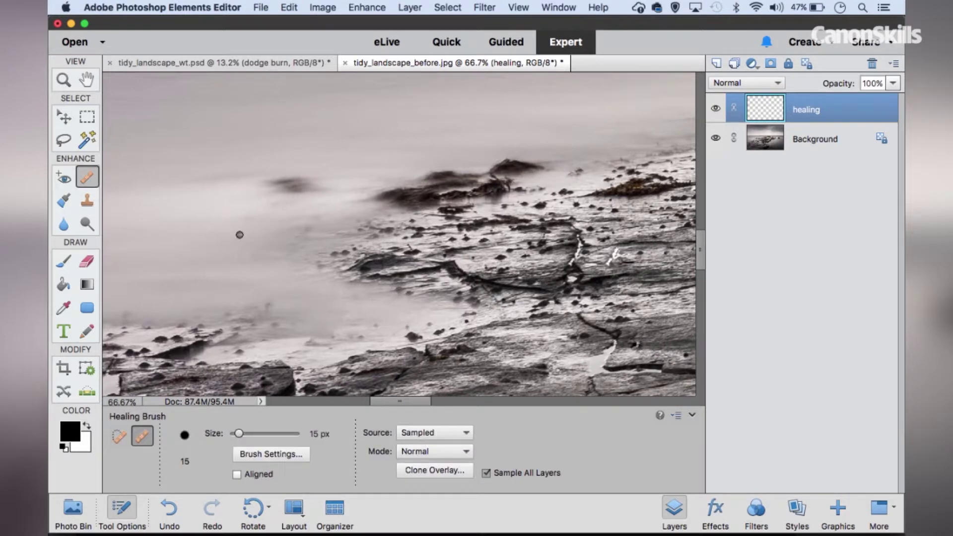
{"action": "key", "text": "s"}
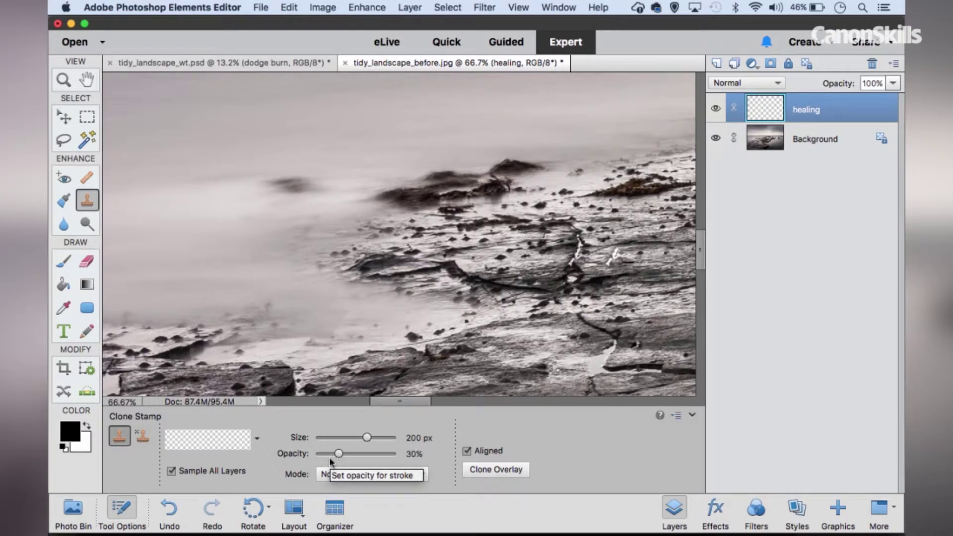
{"action": "key", "text": "4"}
{"action": "key", "text": "0"}
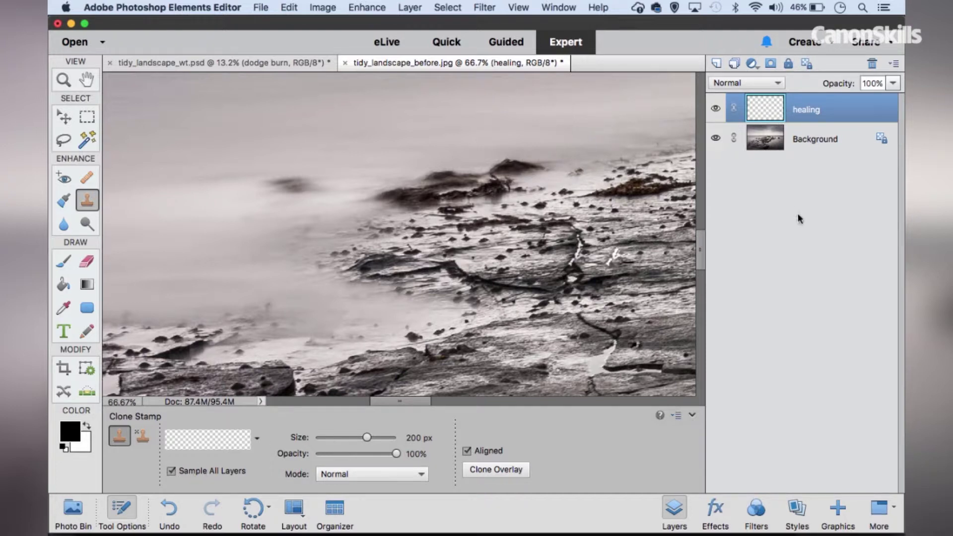
- Add a new layer above the healing layer and name it cloning
{"action": "left_click", "coordinate": [717, 64]}
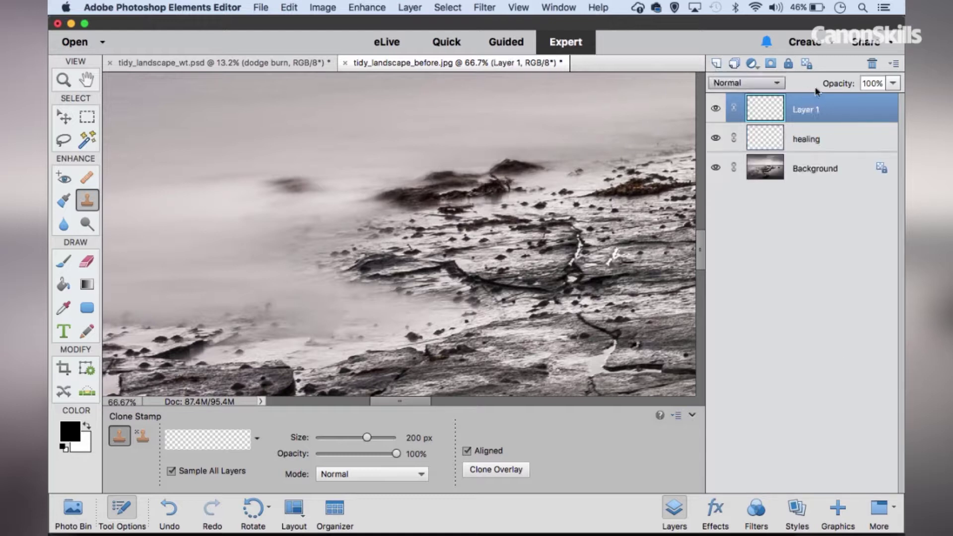
{"action": "double_click", "coordinate": [807, 109]}
{"action": "type", "text": "cloning"}
{"action": "key", "text": "Return"}
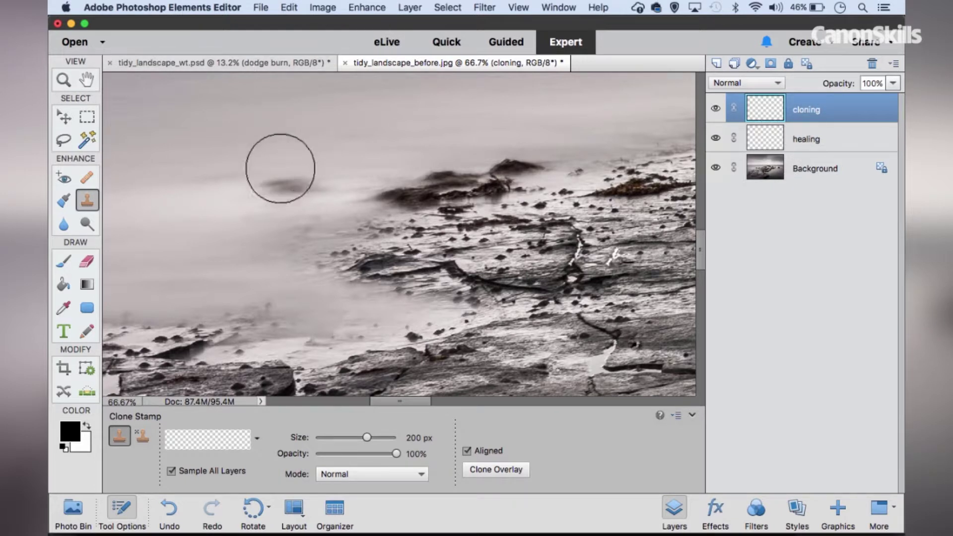
- Sample clean misty water beside the isolated dark rock in the sea and clone over it with the 200 px brush
{"action": "left_click", "coordinate": [241, 136], "text": "alt"}
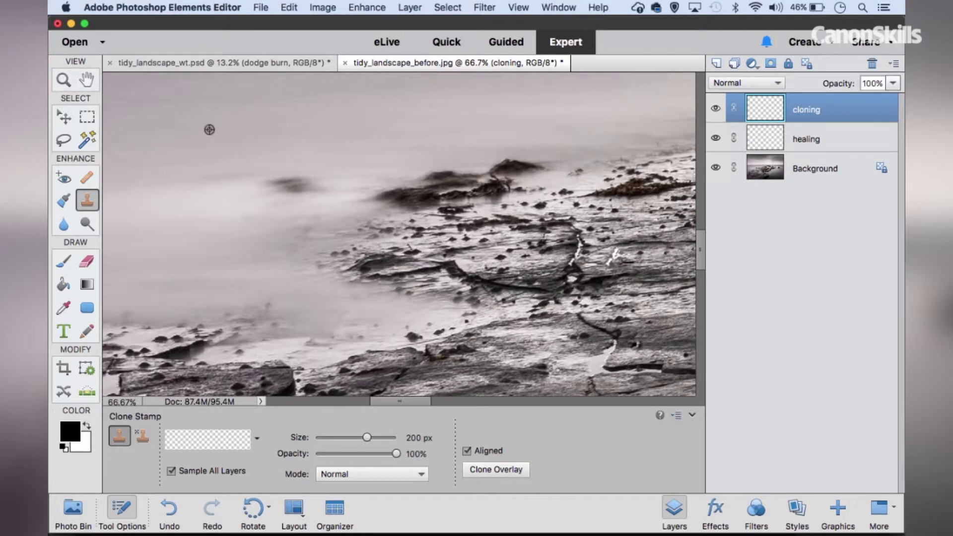
{"action": "left_click", "coordinate": [200, 194], "text": "alt"}
{"action": "mouse_move", "coordinate": [280, 187]}
{"action": "left_mouse_down"}
{"action": "mouse_move", "coordinate": [304, 180]}
{"action": "mouse_move", "coordinate": [260, 181]}
{"action": "mouse_move", "coordinate": [291, 180]}
{"action": "mouse_move", "coordinate": [282, 186]}
{"action": "left_mouse_up"}
- Reduce the Clone Stamp to 100 px and paint sampled mist over the dark rocks at the shoreline's upper edge
{"action": "key", "text": "bracketleft"}
{"action": "key", "text": "bracketleft"}
{"action": "key", "text": "bracketleft"}
{"action": "key", "text": "bracketleft"}
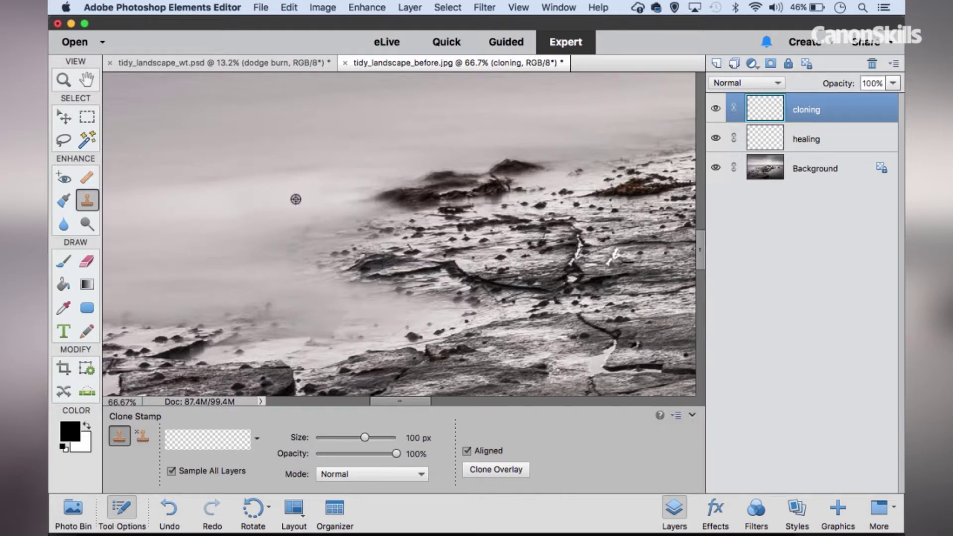
{"action": "mouse_move", "coordinate": [378, 187]}
{"action": "left_mouse_down"}
{"action": "mouse_move", "coordinate": [356, 196]}
{"action": "mouse_move", "coordinate": [454, 177]}
{"action": "mouse_move", "coordinate": [396, 196]}
{"action": "mouse_move", "coordinate": [434, 195]}
{"action": "left_mouse_up"}
{"action": "left_click", "coordinate": [404, 155], "text": "alt"}
{"action": "mouse_move", "coordinate": [498, 154]}
{"action": "left_mouse_down"}
{"action": "mouse_move", "coordinate": [563, 158]}
{"action": "mouse_move", "coordinate": [506, 155]}
{"action": "left_mouse_up"}
{"action": "left_click", "coordinate": [556, 161], "text": "alt"}
{"action": "left_click", "coordinate": [436, 178], "text": "alt"}
{"action": "left_click_drag", "start_coordinate": [465, 177], "coordinate": [481, 178]}
{"action": "left_click", "coordinate": [388, 191], "text": "alt"}
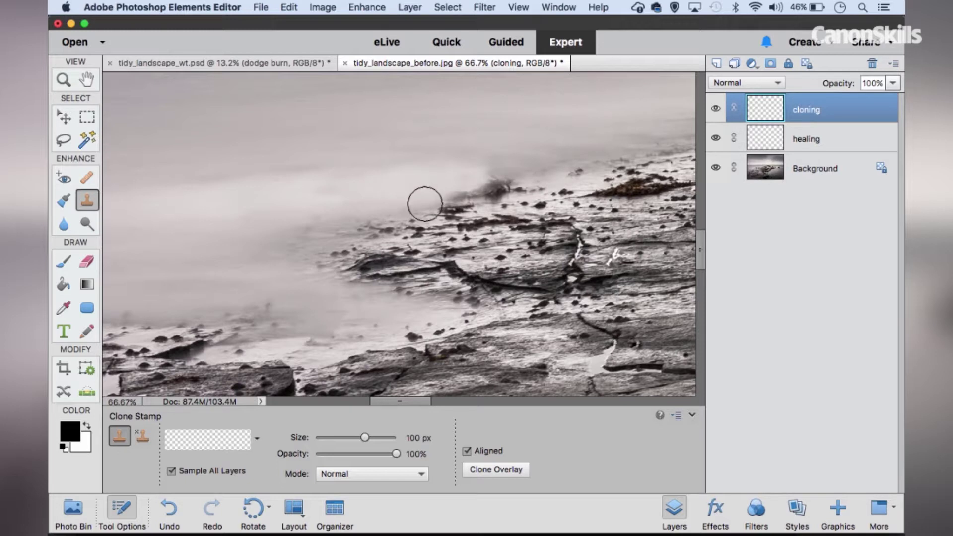
- Reduce the Clone Stamp to 60 px and clone away the remaining dark rock fragments along the misty shoreline
{"action": "key", "text": "bracketleft"}
{"action": "key", "text": "bracketleft"}
{"action": "key", "text": "bracketleft"}
{"action": "key", "text": "bracketleft"}
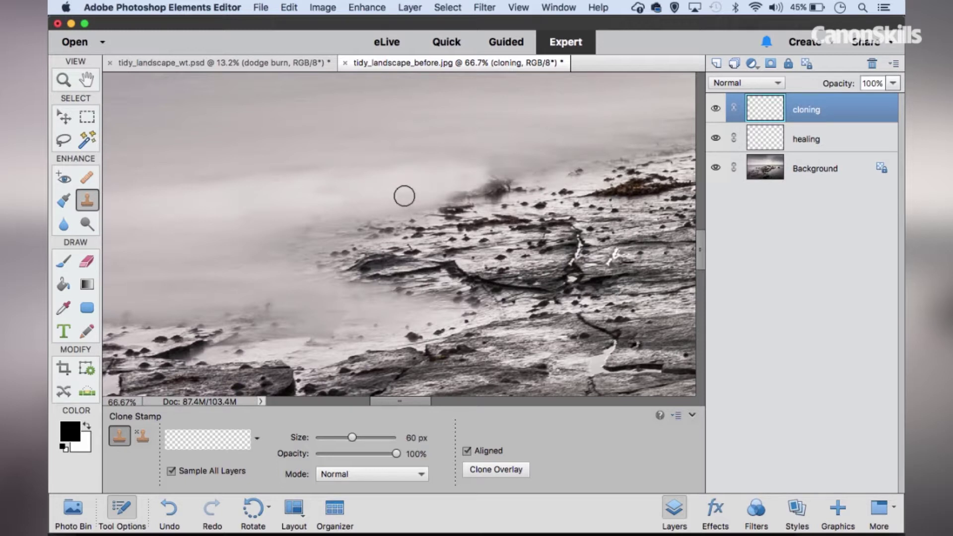
{"action": "mouse_move", "coordinate": [449, 195]}
{"action": "left_mouse_down"}
{"action": "mouse_move", "coordinate": [451, 187]}
{"action": "mouse_move", "coordinate": [515, 181]}
{"action": "mouse_move", "coordinate": [489, 196]}
{"action": "mouse_move", "coordinate": [517, 188]}
{"action": "mouse_move", "coordinate": [477, 189]}
{"action": "left_mouse_up"}
{"action": "left_click", "coordinate": [531, 173], "text": "alt"}
{"action": "left_click", "coordinate": [468, 190], "text": "alt"}
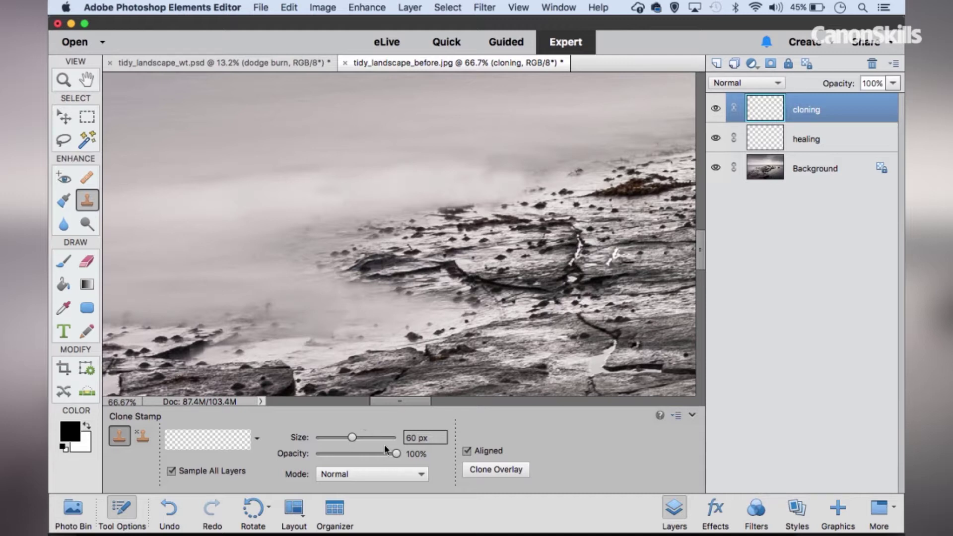
- Lower the Clone Stamp opacity to 20%, enlarge the brush to 150 px, and blend sampled mist across the cloned area
{"action": "key", "text": "2"}
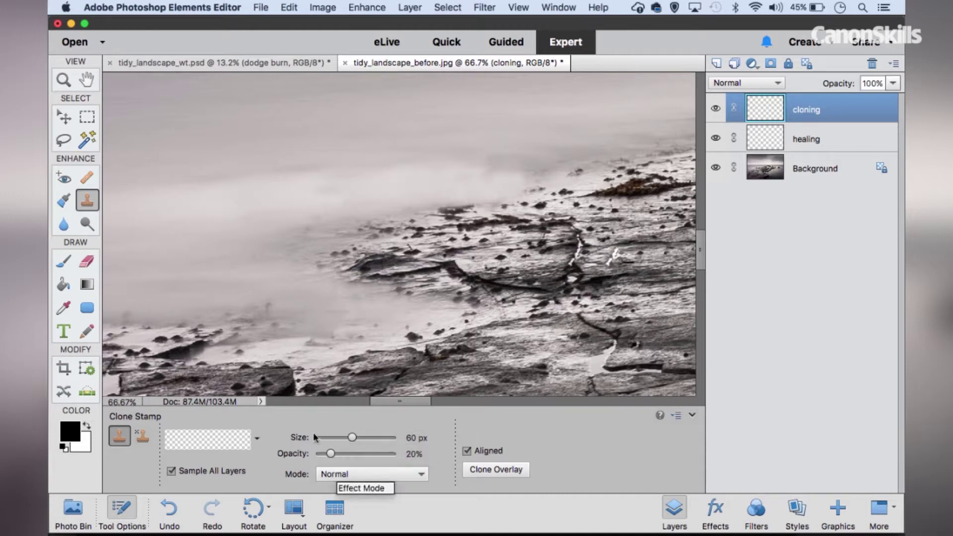
{"action": "key", "text": "bracketright"}
{"action": "key", "text": "bracketright"}
{"action": "key", "text": "bracketright"}
{"action": "key", "text": "bracketright"}
{"action": "key", "text": "bracketright"}
{"action": "key", "text": "bracketright"}
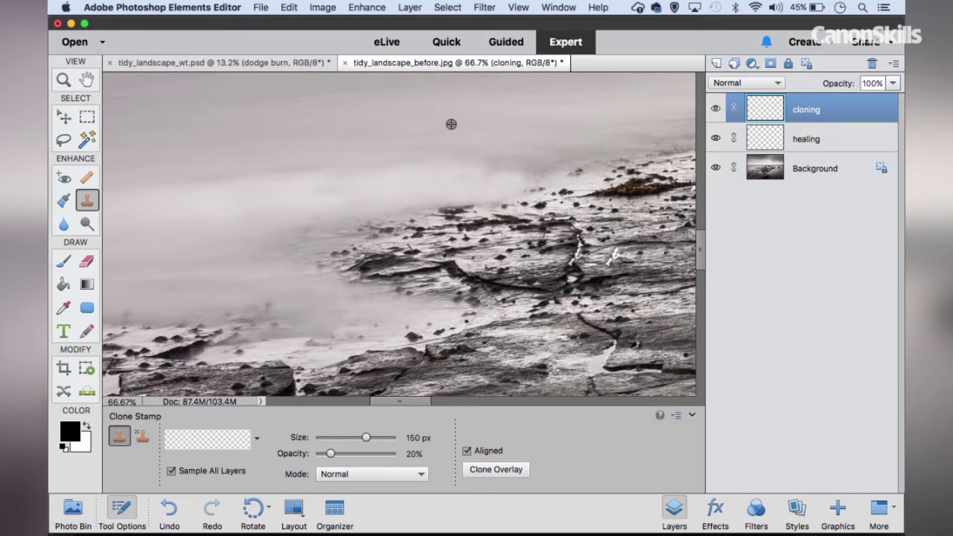
{"action": "left_click_drag", "start_coordinate": [468, 108], "coordinate": [463, 162]}
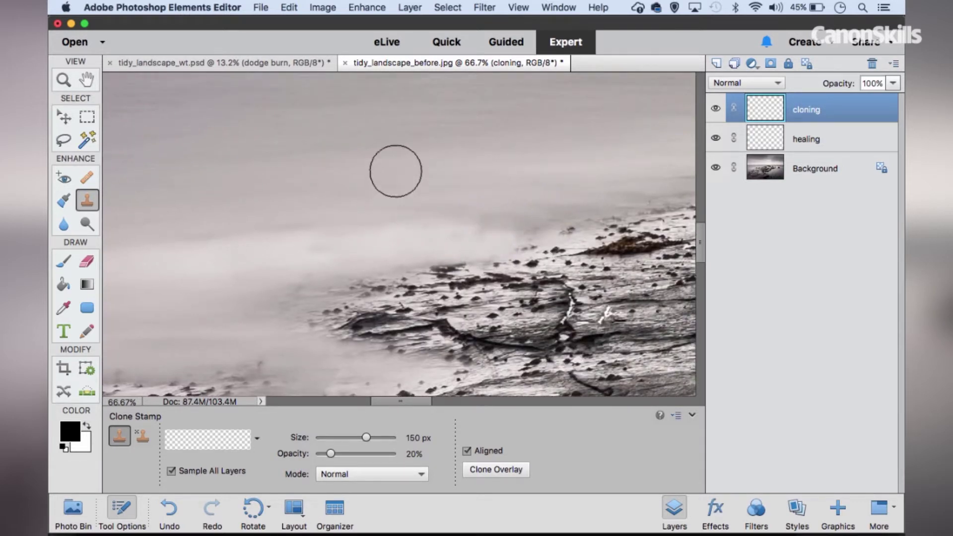
{"action": "left_click", "coordinate": [439, 167], "text": "alt"}
{"action": "mouse_move", "coordinate": [485, 223]}
{"action": "left_mouse_down"}
{"action": "mouse_move", "coordinate": [406, 229]}
{"action": "mouse_move", "coordinate": [455, 233]}
{"action": "mouse_move", "coordinate": [498, 224]}
{"action": "mouse_move", "coordinate": [340, 223]}
{"action": "mouse_move", "coordinate": [517, 216]}
{"action": "mouse_move", "coordinate": [210, 241]}
{"action": "left_mouse_up"}
{"action": "left_click_drag", "start_coordinate": [380, 236], "coordinate": [401, 226]}
- Smooth the mist bordering the rocks' upper edge with repeated low-opacity cloning from nearby water
{"action": "left_click", "coordinate": [374, 204], "text": "alt"}
{"action": "mouse_move", "coordinate": [473, 218]}
{"action": "left_mouse_down"}
{"action": "mouse_move", "coordinate": [501, 218]}
{"action": "mouse_move", "coordinate": [459, 220]}
{"action": "mouse_move", "coordinate": [527, 224]}
{"action": "mouse_move", "coordinate": [481, 233]}
{"action": "mouse_move", "coordinate": [535, 225]}
{"action": "left_mouse_up"}
{"action": "left_click", "coordinate": [400, 226], "text": "alt"}
{"action": "left_click", "coordinate": [374, 233], "text": "alt"}
{"action": "left_click_drag", "start_coordinate": [469, 242], "coordinate": [407, 252]}
{"action": "left_click", "coordinate": [324, 251], "text": "alt"}
{"action": "mouse_move", "coordinate": [465, 257]}
{"action": "left_mouse_down"}
{"action": "mouse_move", "coordinate": [392, 273]}
{"action": "mouse_move", "coordinate": [245, 278]}
{"action": "mouse_move", "coordinate": [242, 302]}
{"action": "mouse_move", "coordinate": [311, 258]}
{"action": "mouse_move", "coordinate": [382, 255]}
{"action": "left_mouse_up"}
- Even out the tones where the isolated rock was and along the far shoreline by cloning freshly sampled mist
{"action": "left_click", "coordinate": [270, 274], "text": "alt"}
{"action": "left_click", "coordinate": [267, 255], "text": "alt"}
{"action": "left_click", "coordinate": [330, 201], "text": "alt"}
{"action": "mouse_move", "coordinate": [295, 218]}
{"action": "left_mouse_down"}
{"action": "mouse_move", "coordinate": [278, 227]}
{"action": "mouse_move", "coordinate": [355, 217]}
{"action": "left_mouse_up"}
{"action": "left_click", "coordinate": [435, 218], "text": "alt"}
{"action": "mouse_move", "coordinate": [501, 232]}
{"action": "left_mouse_down"}
{"action": "mouse_move", "coordinate": [590, 206]}
{"action": "mouse_move", "coordinate": [595, 193]}
{"action": "left_mouse_up"}
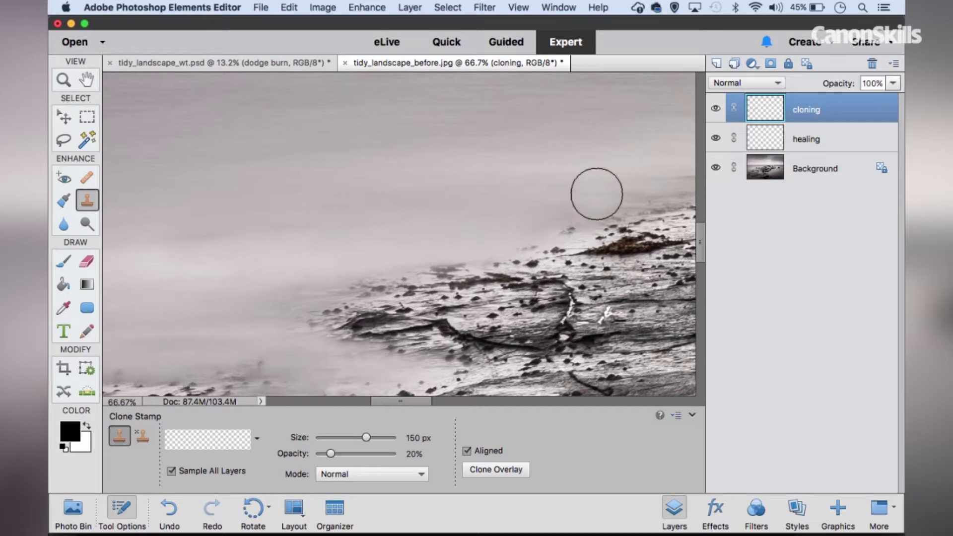
- Toggle the cloning layer's visibility to compare the shoreline with and without the cloned mist
{"action": "left_click", "coordinate": [716, 109]}
{"action": "left_click", "coordinate": [716, 109]}
{"action": "left_click", "coordinate": [717, 109]}
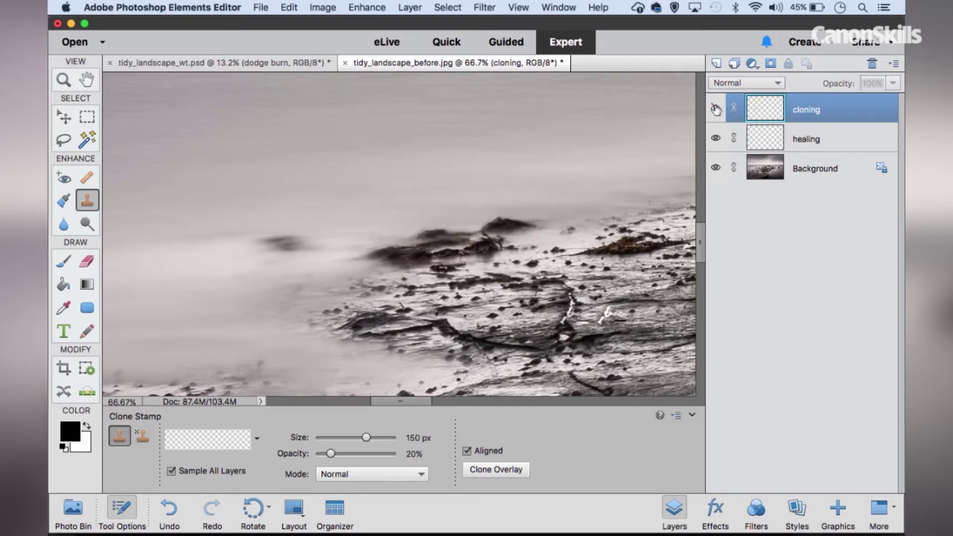
{"action": "left_click", "coordinate": [717, 109]}
{"action": "left_click_drag", "start_coordinate": [556, 240], "coordinate": [513, 218]}
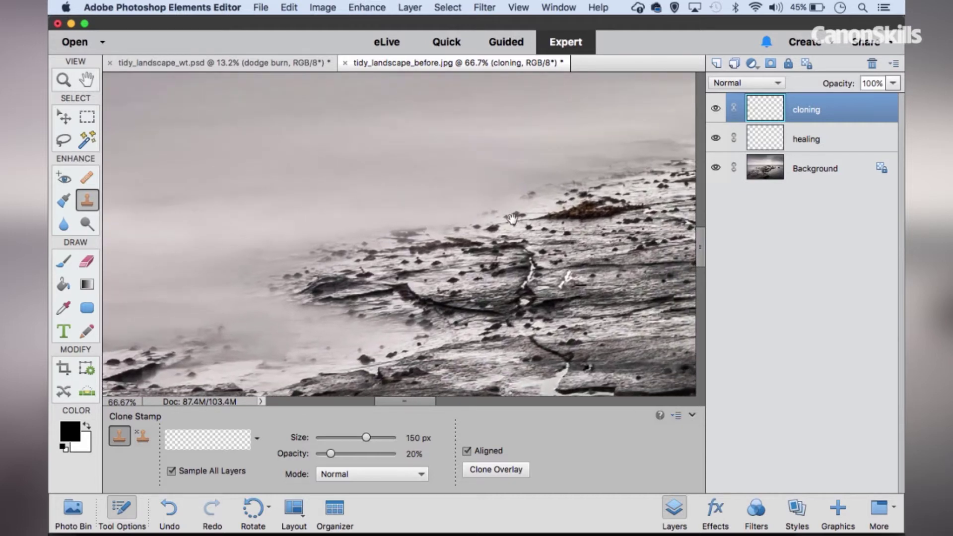
{"action": "left_click", "coordinate": [716, 110]}
{"action": "left_click", "coordinate": [716, 110]}
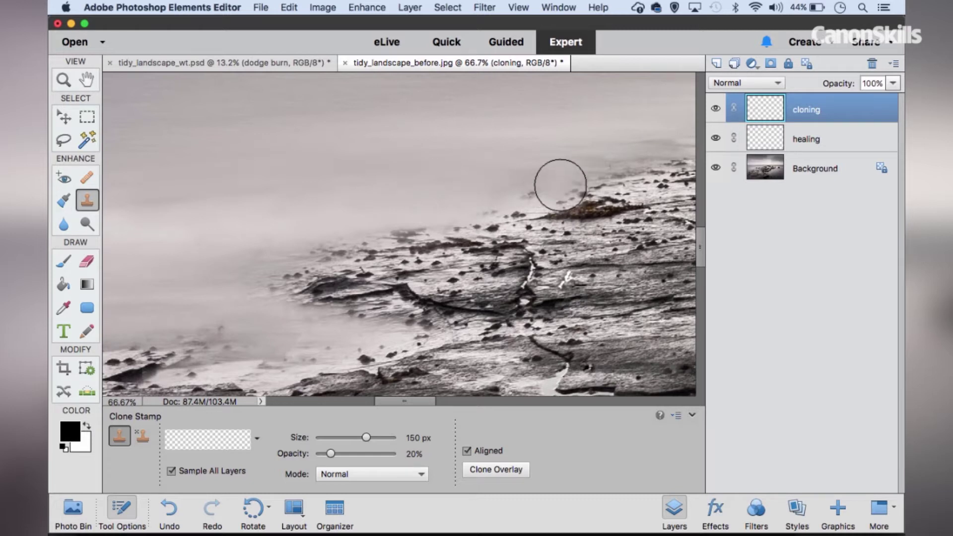
- Switch to the Healing Brush and make the healing layer active for further work on the distant rocks
{"action": "key", "text": "j"}
{"action": "left_click_drag", "start_coordinate": [594, 230], "coordinate": [418, 215]}
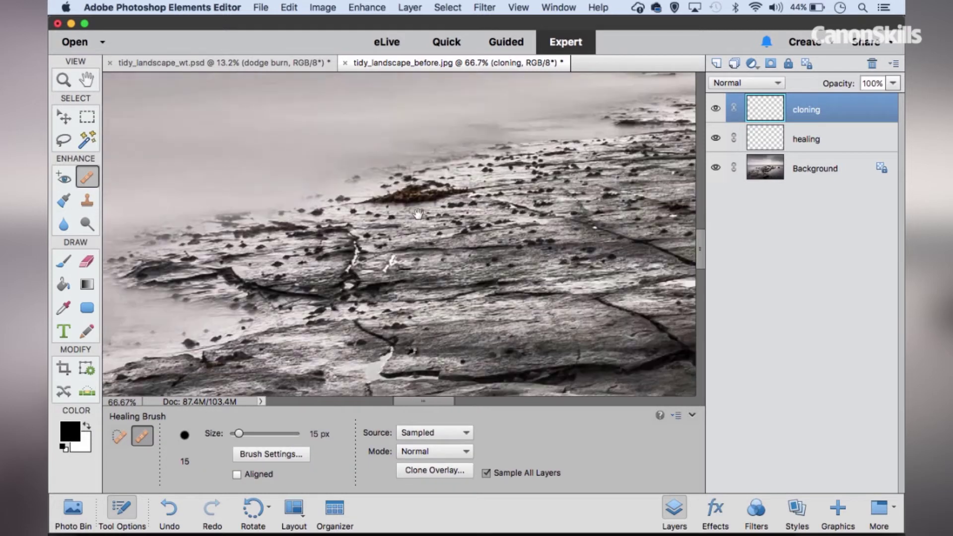
{"action": "left_click", "coordinate": [793, 142]}
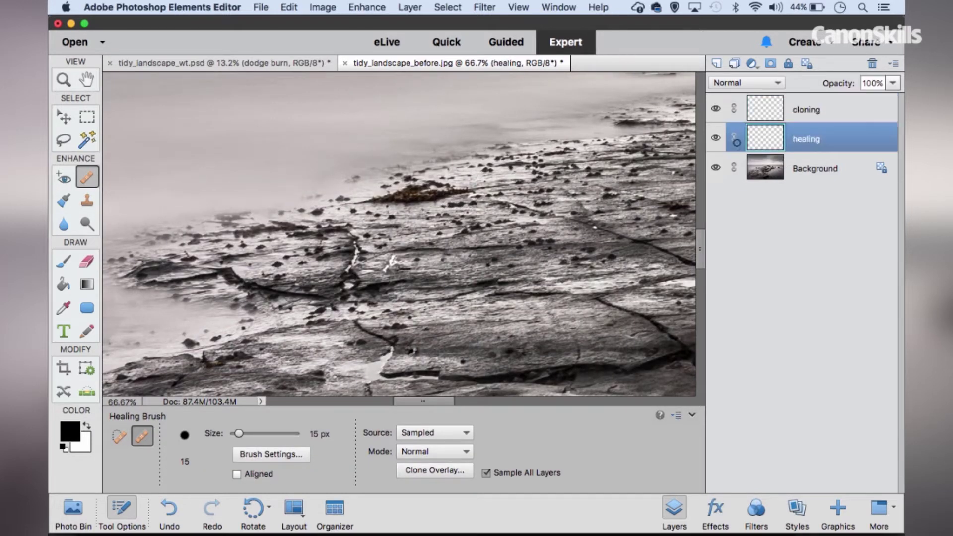
{"action": "scroll", "coordinate": [415, 159], "scroll_direction": "right", "scroll_amount": 5}
{"action": "scroll", "coordinate": [415, 159], "scroll_direction": "down", "scroll_amount": 1}
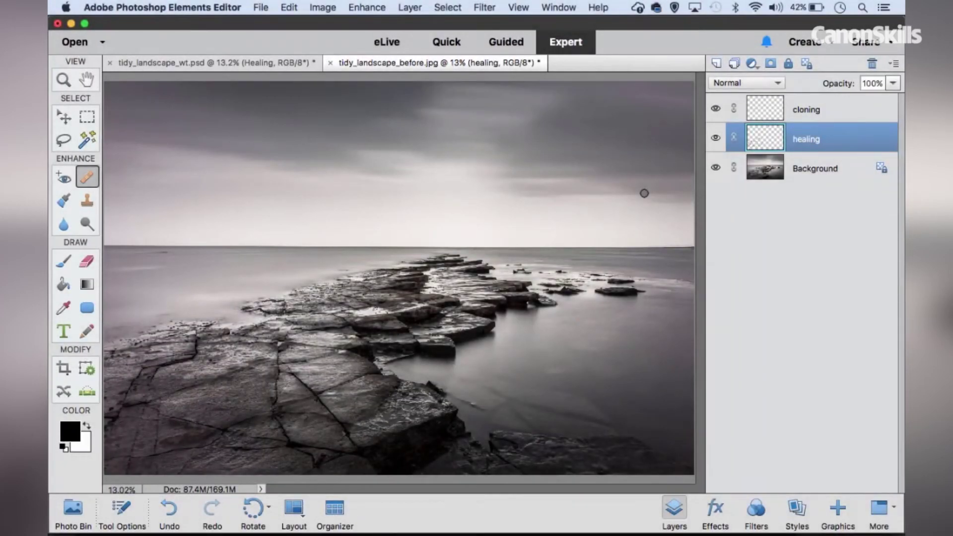
- Examine the foreground rocks at 25% zoom with the healing and cloning layers hidden and shown
{"action": "key", "text": "super+equal"}
{"action": "key", "text": "super+equal"}
{"action": "left_click_drag", "start_coordinate": [293, 351], "coordinate": [409, 319]}
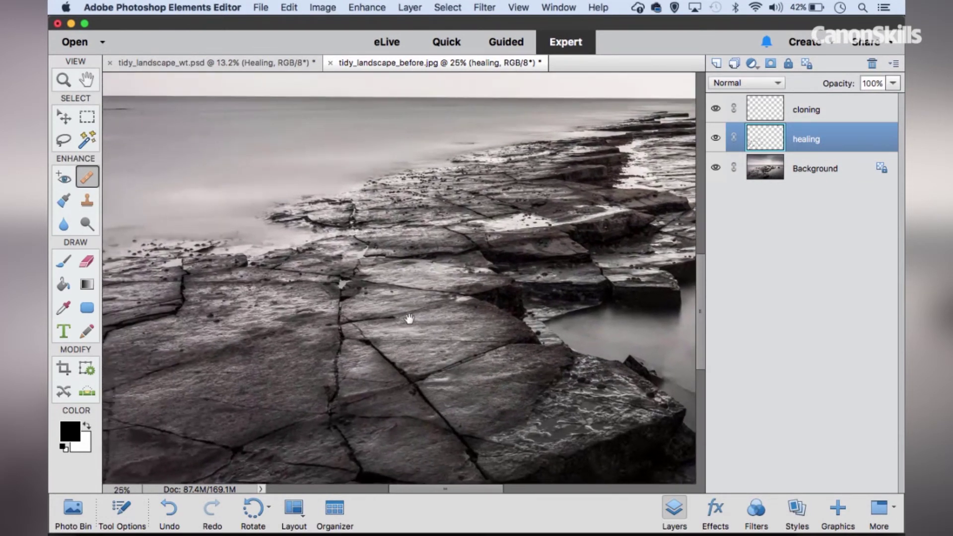
{"action": "left_click", "coordinate": [715, 138]}
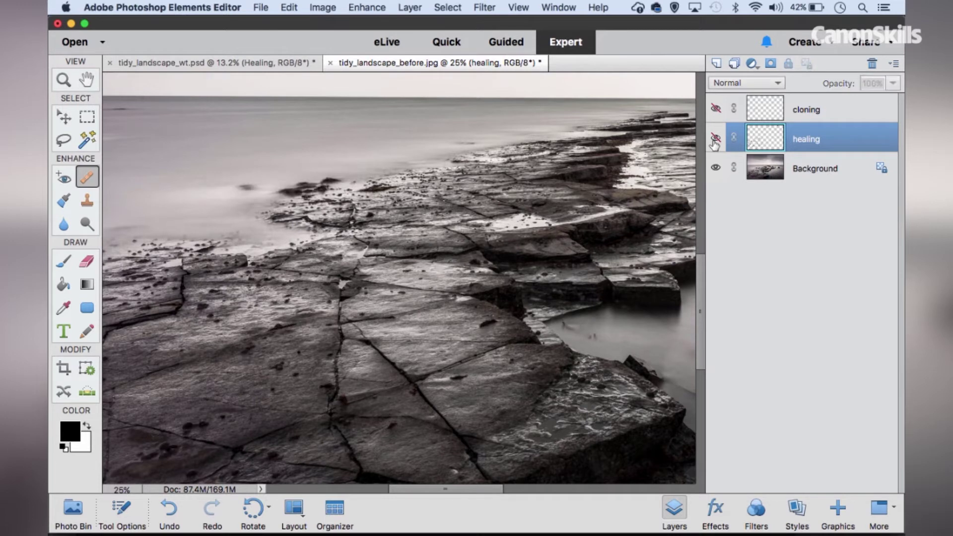
{"action": "left_click", "coordinate": [715, 138]}
{"action": "left_click", "coordinate": [715, 108]}
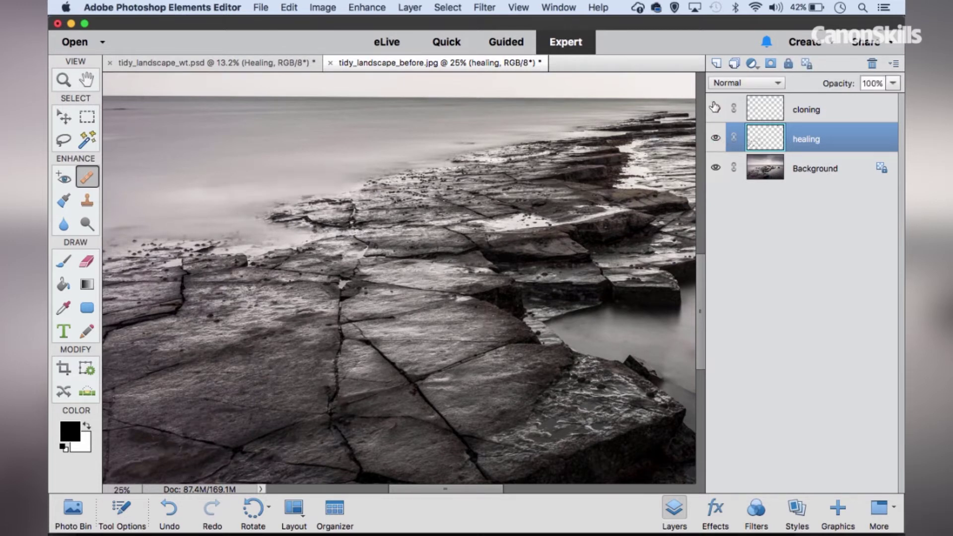
- Hide the Background layer to inspect only the retouching strokes over the whole image, and show it again
{"action": "left_click", "coordinate": [715, 169]}
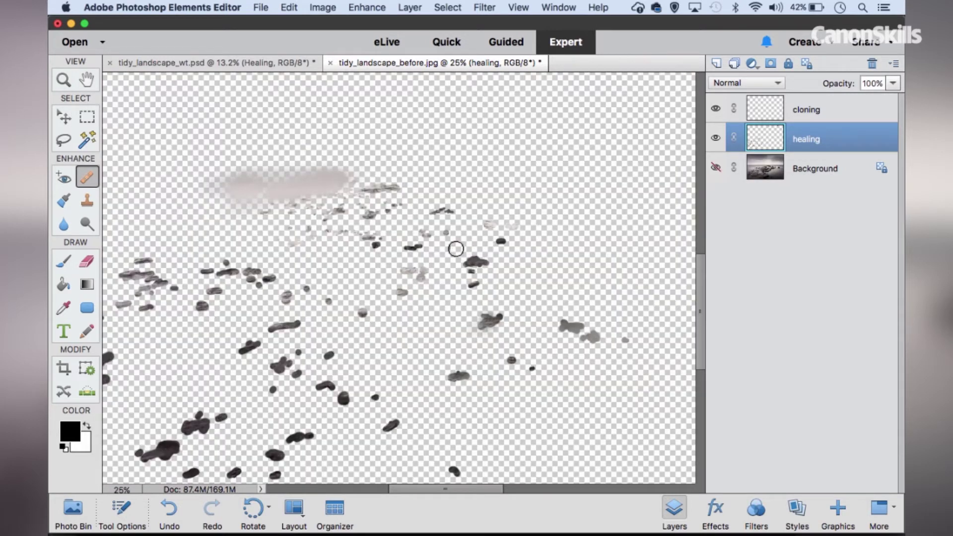
{"action": "key", "text": "super+0"}
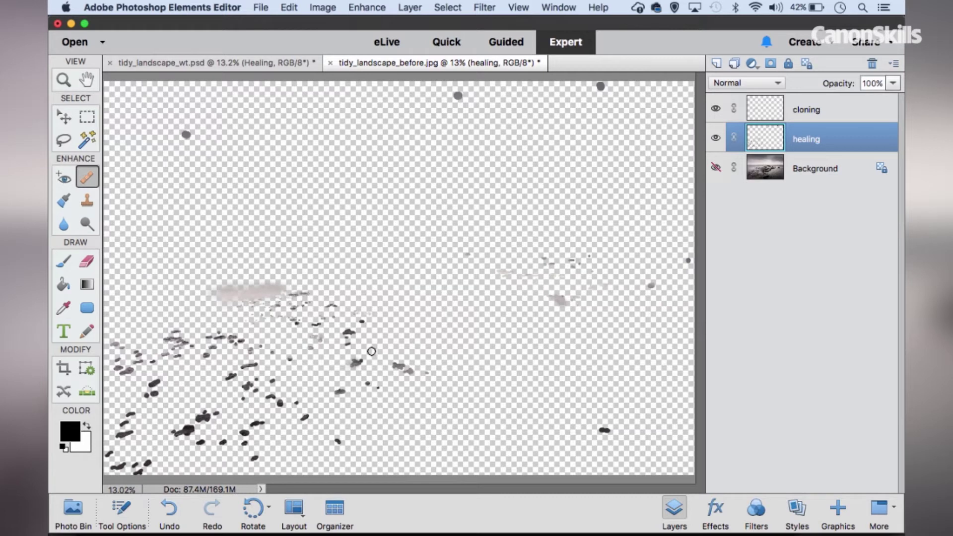
{"action": "left_click", "coordinate": [716, 167]}
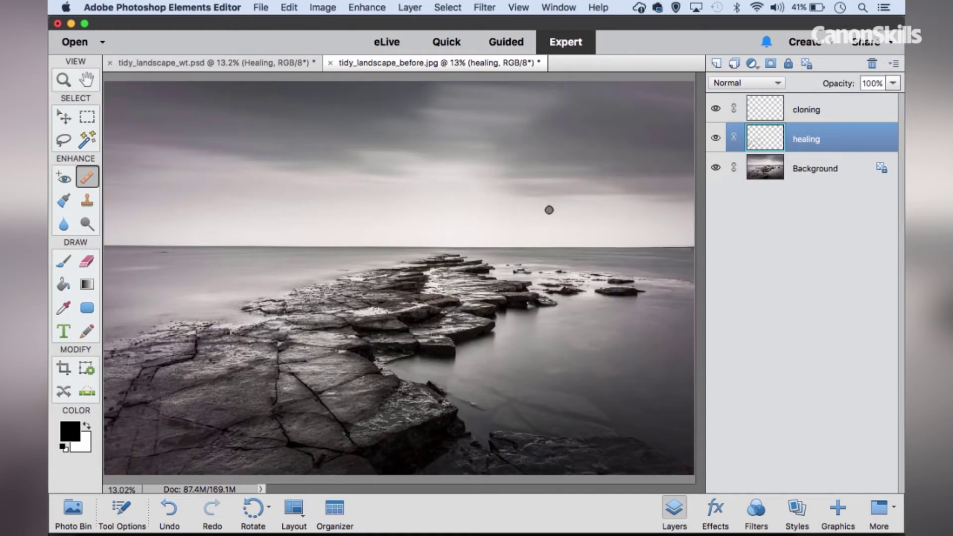
- Stamp all visible layers into a new merged layer above the cloning layer and name it dodge burn
{"action": "left_click", "coordinate": [829, 110]}
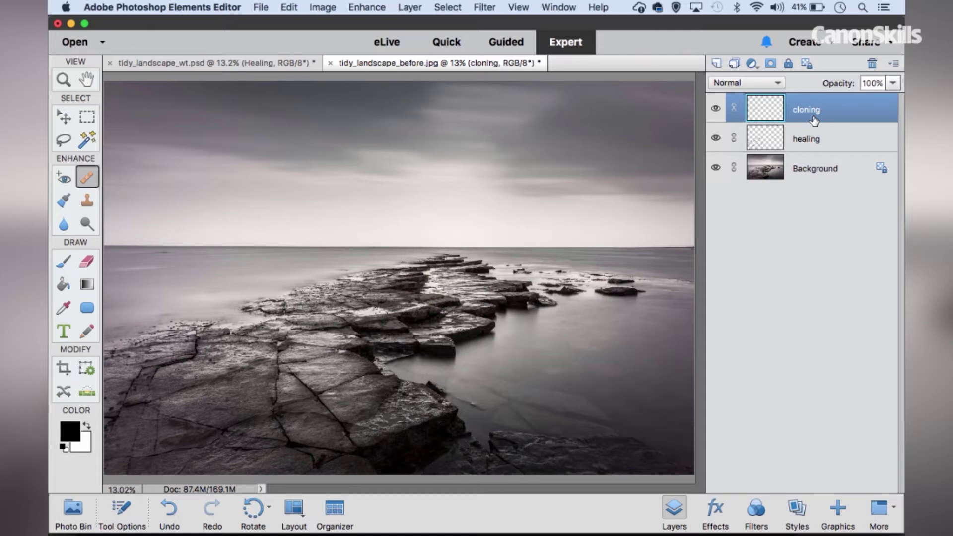
{"action": "key", "text": "alt+shift+super+e"}
{"action": "double_click", "coordinate": [806, 111]}
{"action": "type", "text": "dodge"}
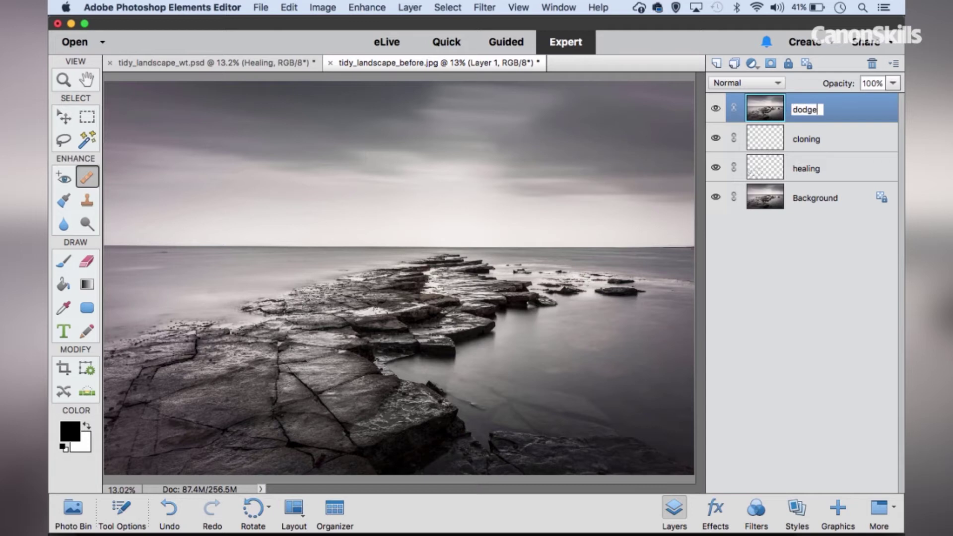
{"action": "key", "text": "Return"}
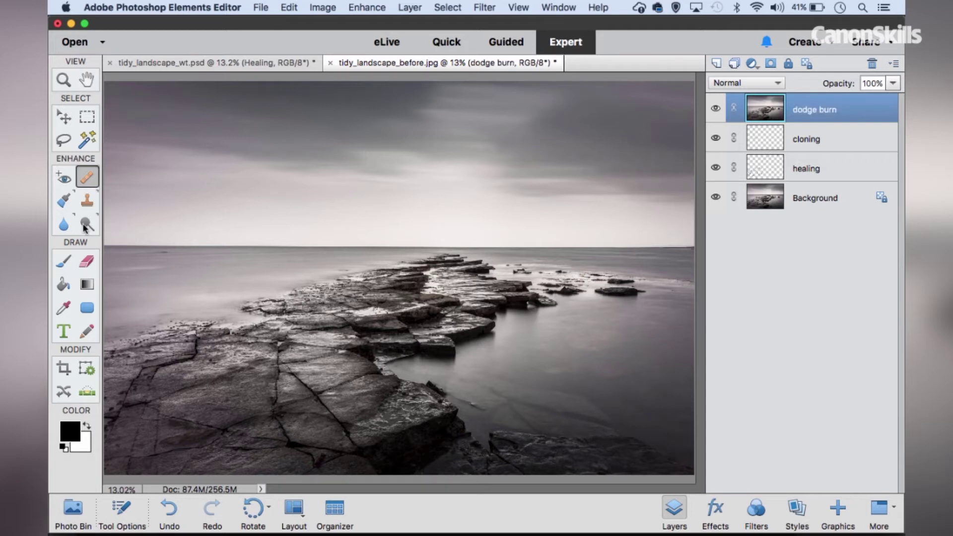
- Brighten highlights on the central foreground rocks with the Dodge tool at 10% exposure, sizing the brush to 400 px
{"action": "left_click", "coordinate": [86, 224]}
{"action": "key", "text": "super+equal"}
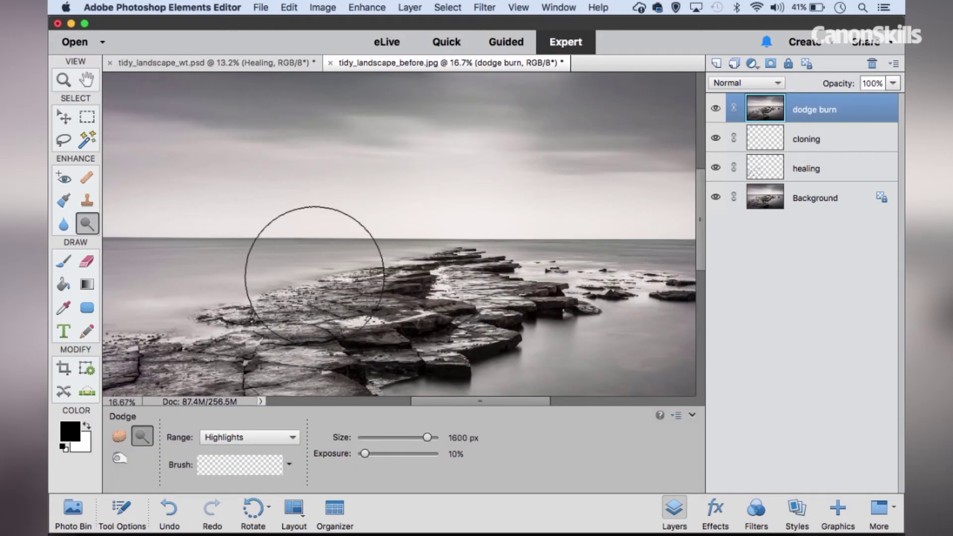
{"action": "scroll", "coordinate": [315, 275], "scroll_direction": "down", "scroll_amount": 5}
{"action": "scroll", "coordinate": [314, 276], "scroll_direction": "left", "scroll_amount": 2}
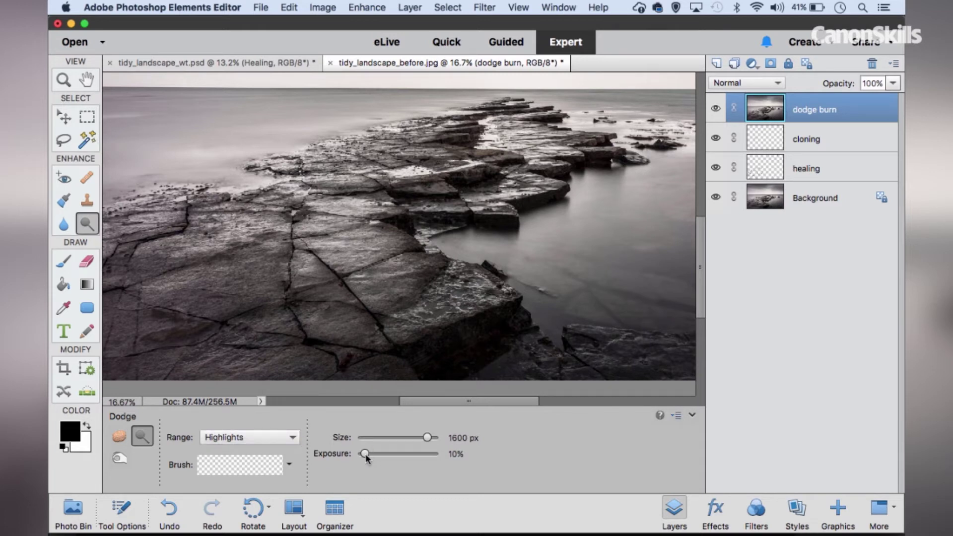
{"action": "key", "text": "bracketleft"}
{"action": "key", "text": "bracketleft"}
{"action": "key", "text": "bracketleft"}
{"action": "key", "text": "bracketleft"}
{"action": "key", "text": "bracketleft"}
{"action": "key", "text": "bracketleft"}
{"action": "key", "text": "bracketleft"}
{"action": "key", "text": "bracketleft"}
{"action": "key", "text": "bracketleft"}
{"action": "key", "text": "bracketleft"}
{"action": "key", "text": "bracketleft"}
{"action": "key", "text": "bracketleft"}
{"action": "key", "text": "bracketleft"}
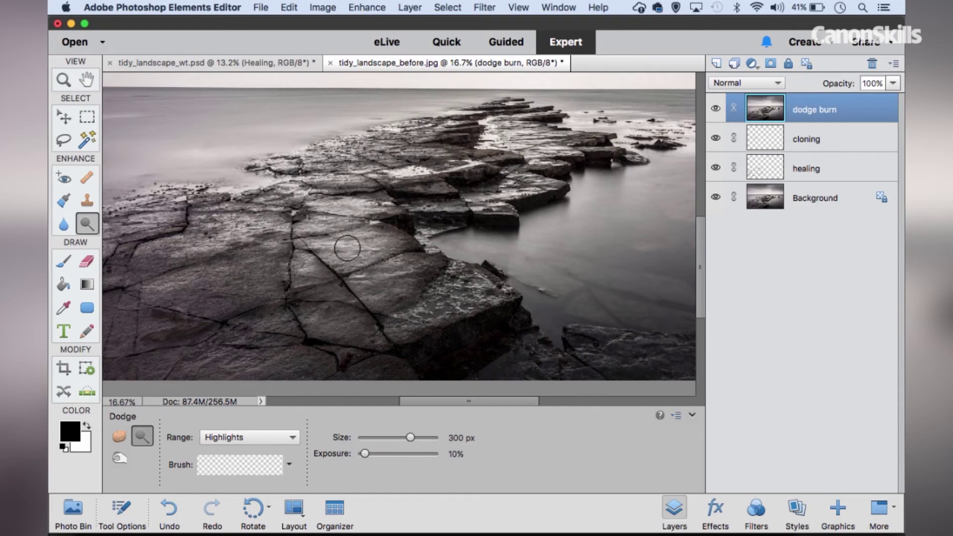
{"action": "key", "text": "bracketright"}
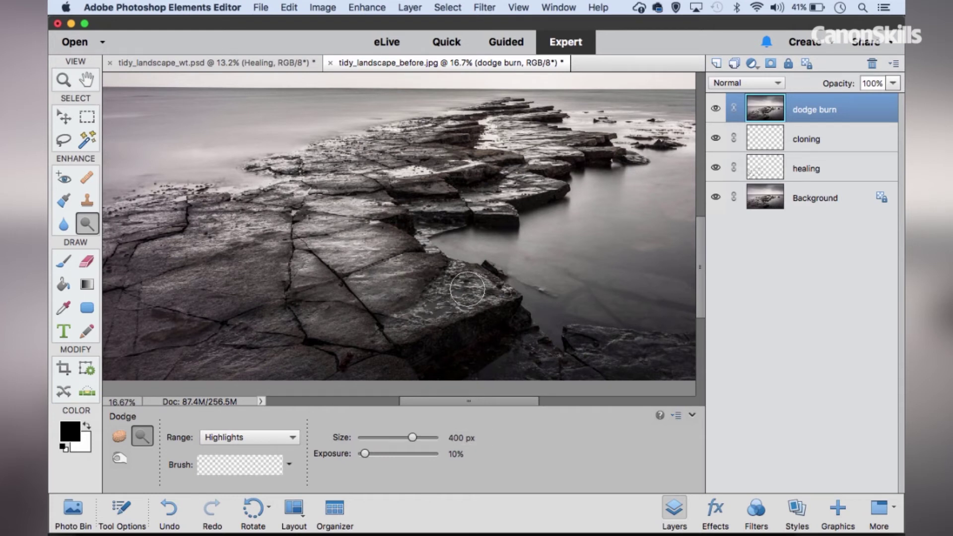
- Dodge the rocks around the bright pool with a 250 px brush and the outer foreground slabs with a 300 px brush
{"action": "key", "text": "bracketleft"}
{"action": "key", "text": "bracketleft"}
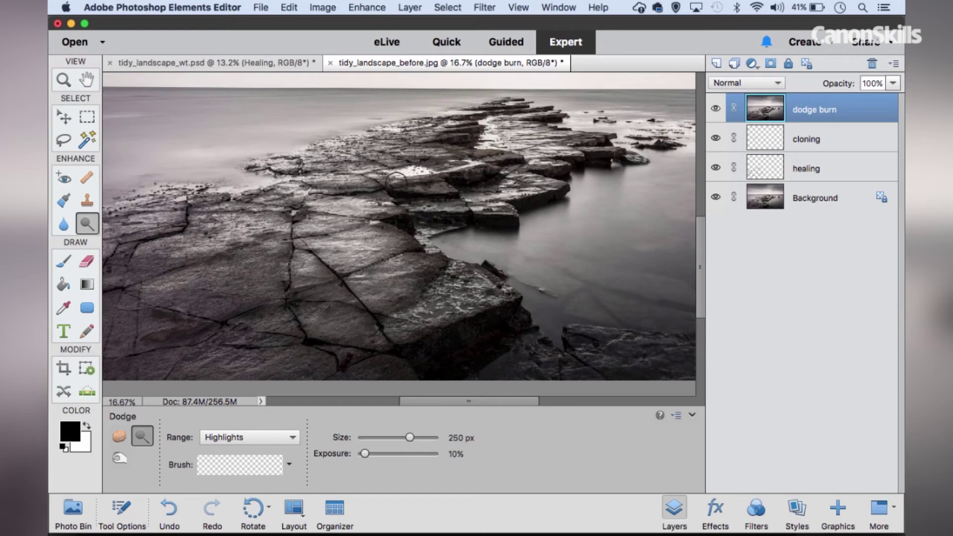
{"action": "key", "text": "bracketright"}
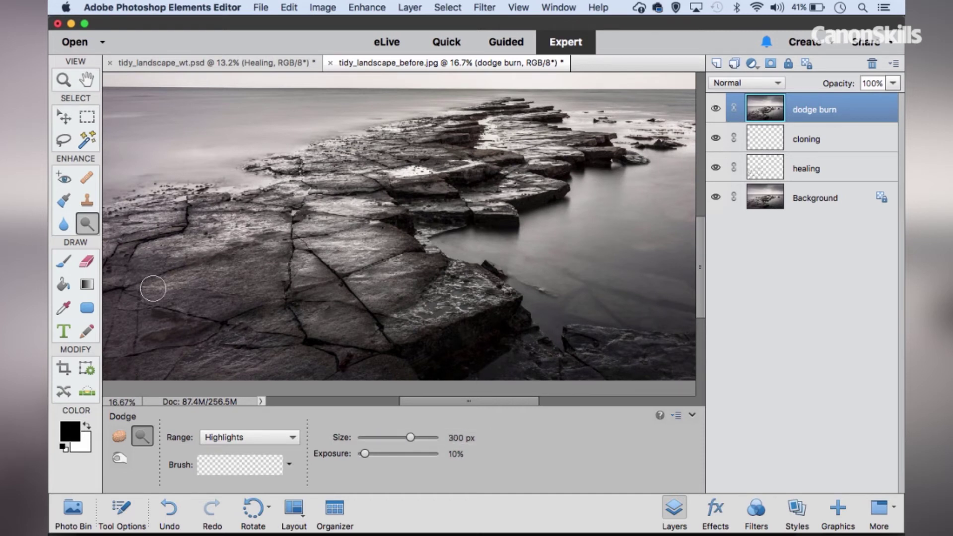
- Enlarge the Dodge brush to 500 px and lighten the partly submerged rocks in the dark foreground water
{"action": "key", "text": "bracketright"}
{"action": "key", "text": "bracketright"}
{"action": "mouse_move", "coordinate": [580, 345]}
{"action": "left_mouse_down"}
{"action": "mouse_move", "coordinate": [623, 349]}
{"action": "mouse_move", "coordinate": [586, 358]}
{"action": "mouse_move", "coordinate": [645, 355]}
{"action": "mouse_move", "coordinate": [604, 354]}
{"action": "mouse_move", "coordinate": [634, 345]}
{"action": "mouse_move", "coordinate": [541, 358]}
{"action": "left_mouse_up"}
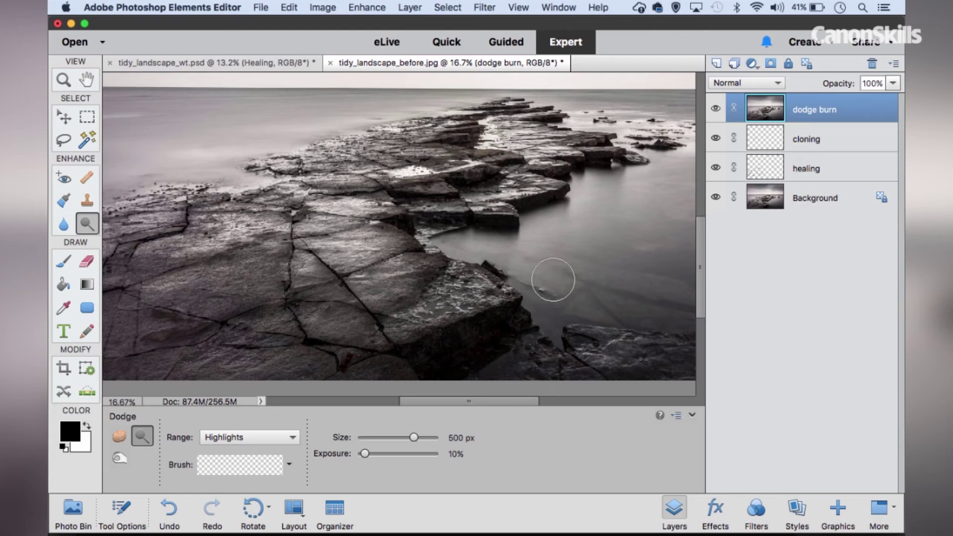
- Burn the shadows on the foreground rocks using the Burn tool with a 70 px brush at 8% exposure
{"action": "mouse_move", "coordinate": [386, 172]}
{"action": "left_mouse_down"}
{"action": "mouse_move", "coordinate": [388, 195]}
{"action": "mouse_move", "coordinate": [496, 135]}
{"action": "left_mouse_up"}
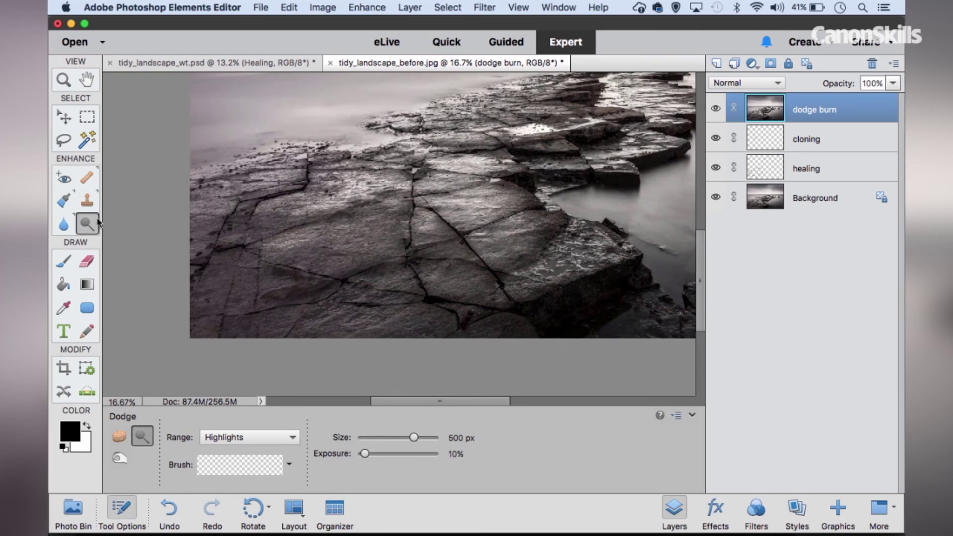
{"action": "left_click", "coordinate": [120, 460]}
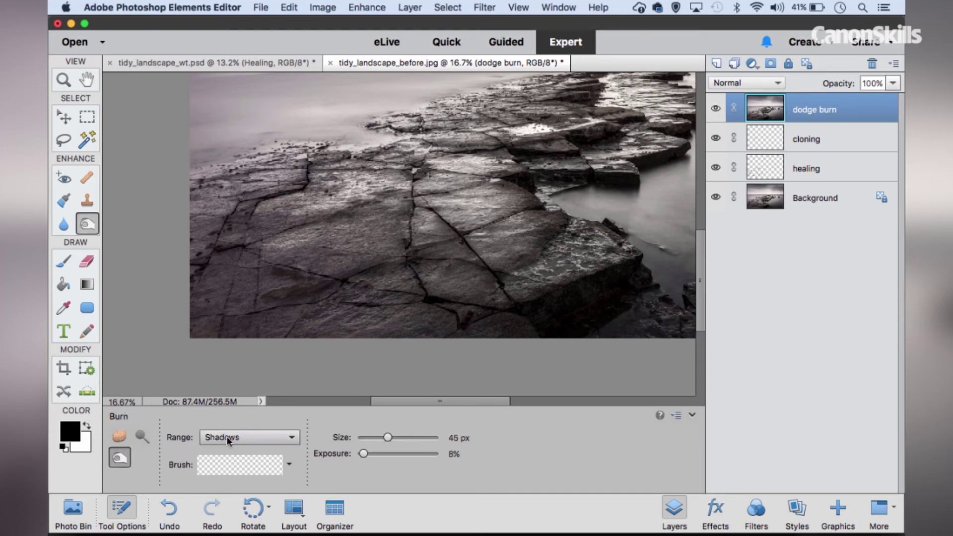
{"action": "left_click_drag", "start_coordinate": [388, 438], "coordinate": [380, 437]}
{"action": "key", "text": "bracketright"}
{"action": "key", "text": "bracketright"}
{"action": "key", "text": "bracketright"}
{"action": "key", "text": "bracketright"}
{"action": "key", "text": "bracketright"}
{"action": "key", "text": "bracketright"}
{"action": "key", "text": "bracketright"}
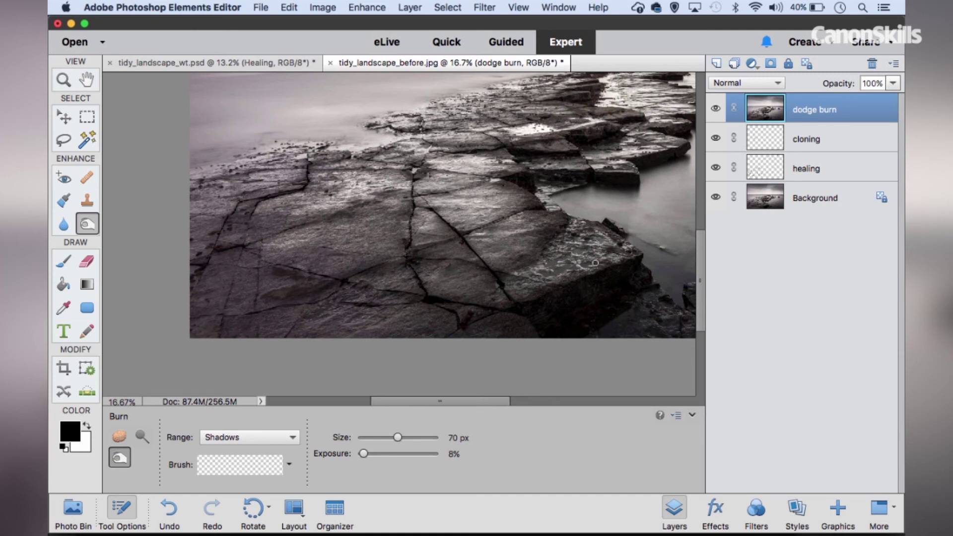
- Toggle the dodge burn layer's visibility to compare the rocks before and after the tonal adjustments
{"action": "left_click_drag", "start_coordinate": [582, 179], "coordinate": [490, 240]}
{"action": "left_click", "coordinate": [716, 108]}
{"action": "left_click", "coordinate": [716, 109]}
{"action": "left_click", "coordinate": [715, 108]}
{"action": "left_click", "coordinate": [715, 108]}
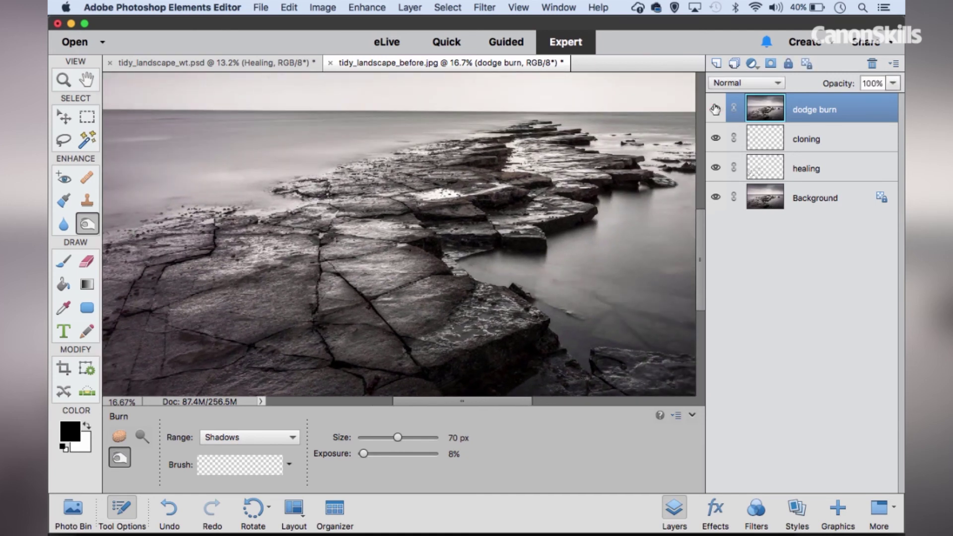
{"action": "left_click", "coordinate": [716, 108]}
{"action": "left_click", "coordinate": [715, 108]}
{"action": "left_click", "coordinate": [716, 108]}
{"action": "left_click", "coordinate": [715, 108]}
- Hide the tool options and fit the whole photo in the enlarged workspace
{"action": "key", "text": "super+0"}
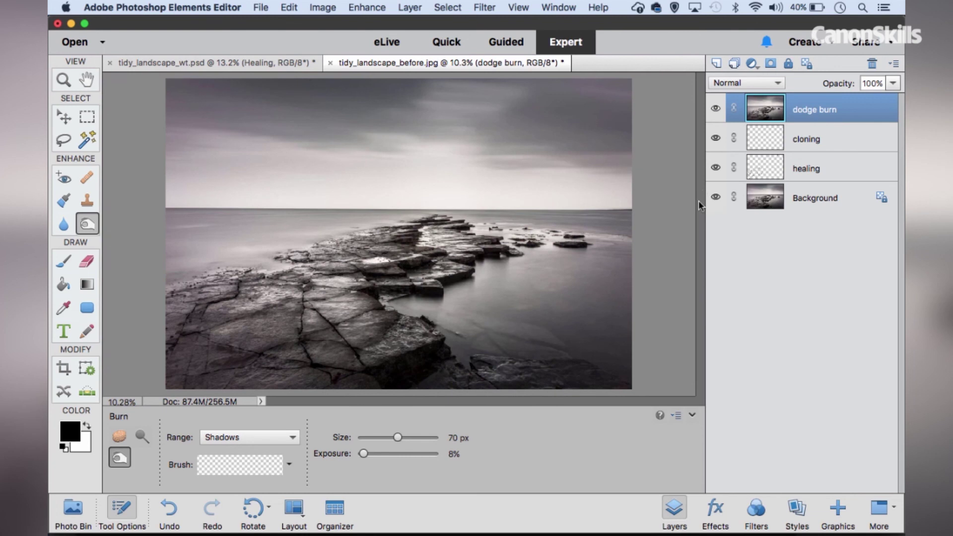
{"action": "left_click", "coordinate": [692, 417]}
{"action": "key", "text": "super+0"}
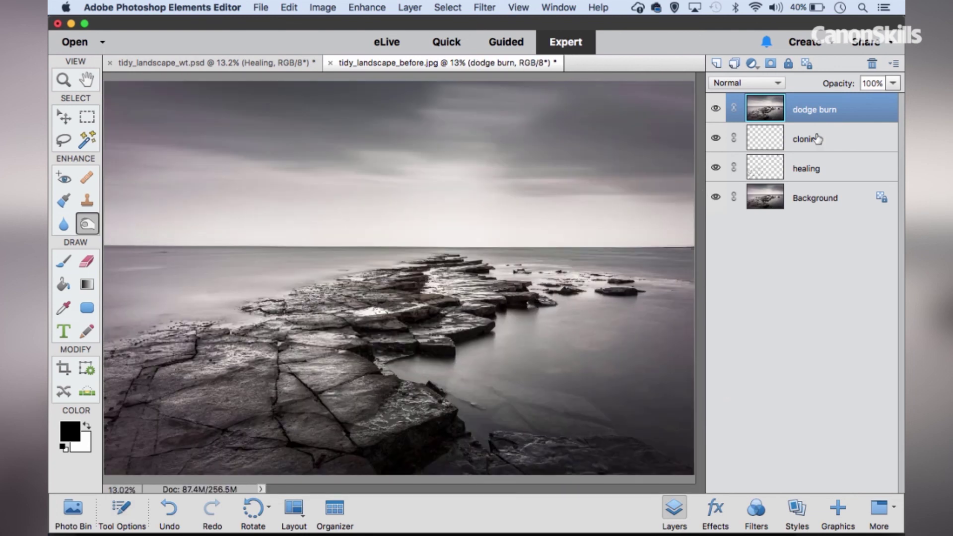